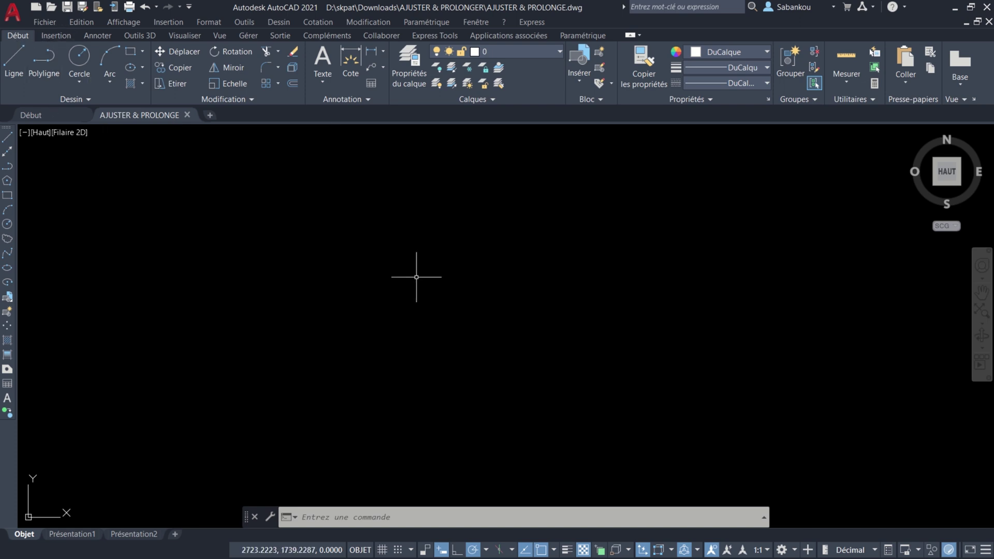
Cancel the stray trim command and draw a 1000 by 500 rectangle.
type("A")
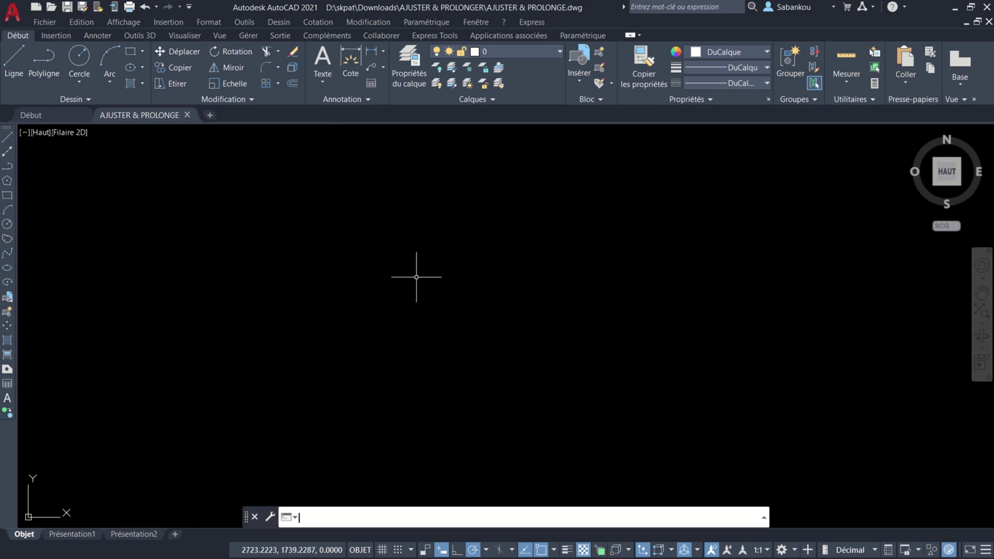
type("J")
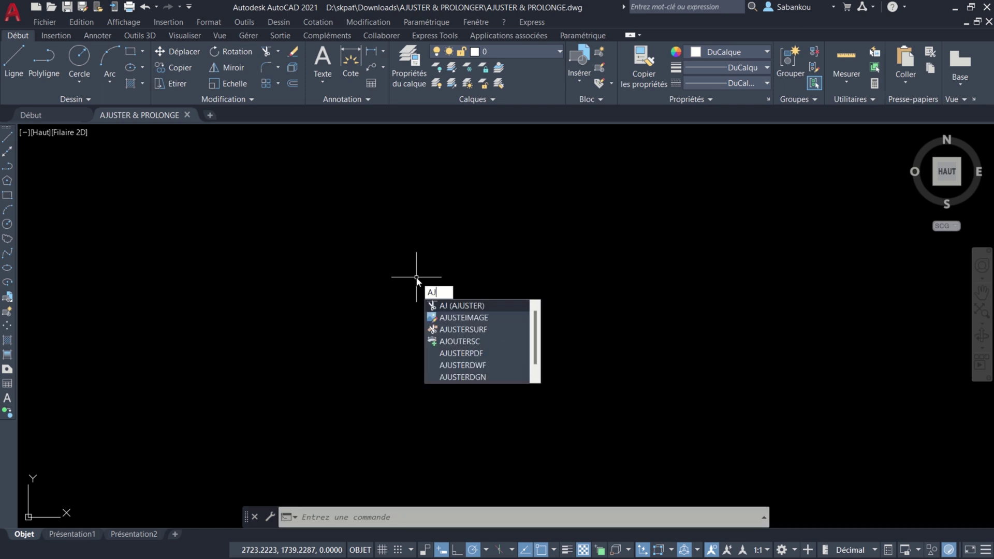
key("Escape")
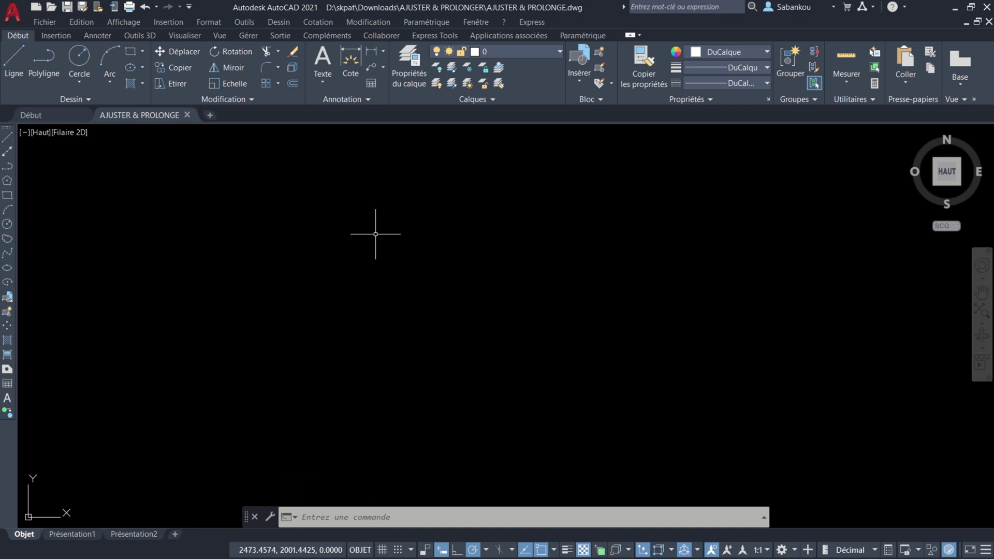
key("Escape")
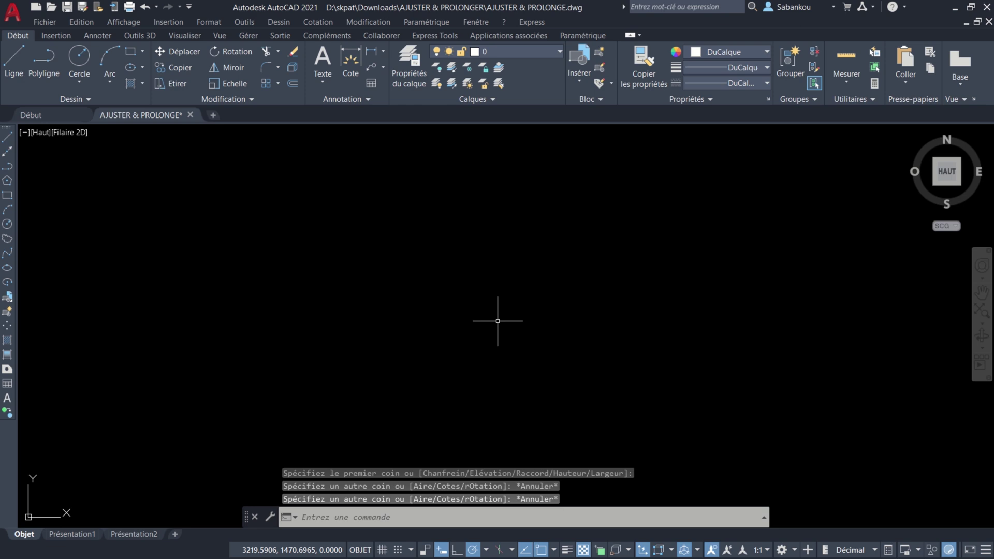
left_click(133, 55)
left_click(333, 254)
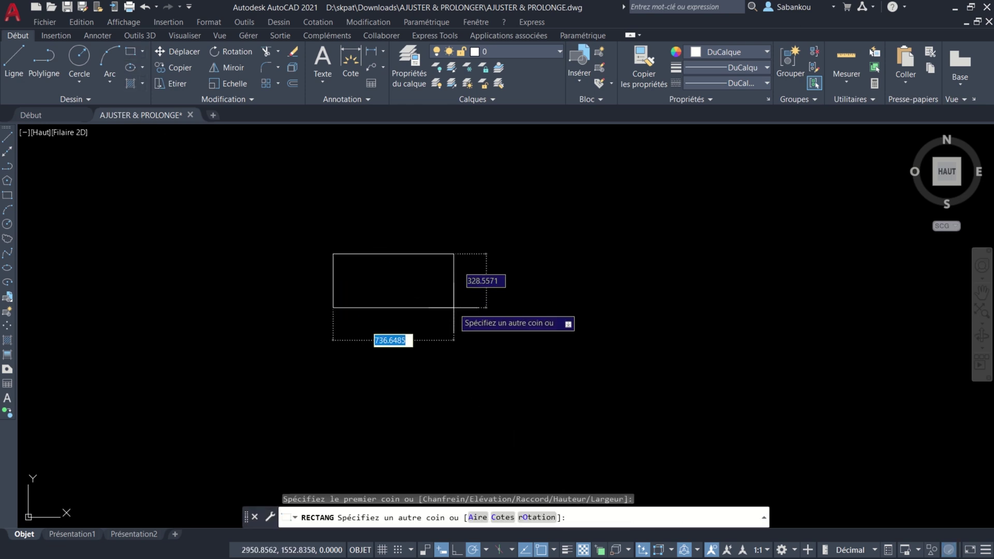
type("100")
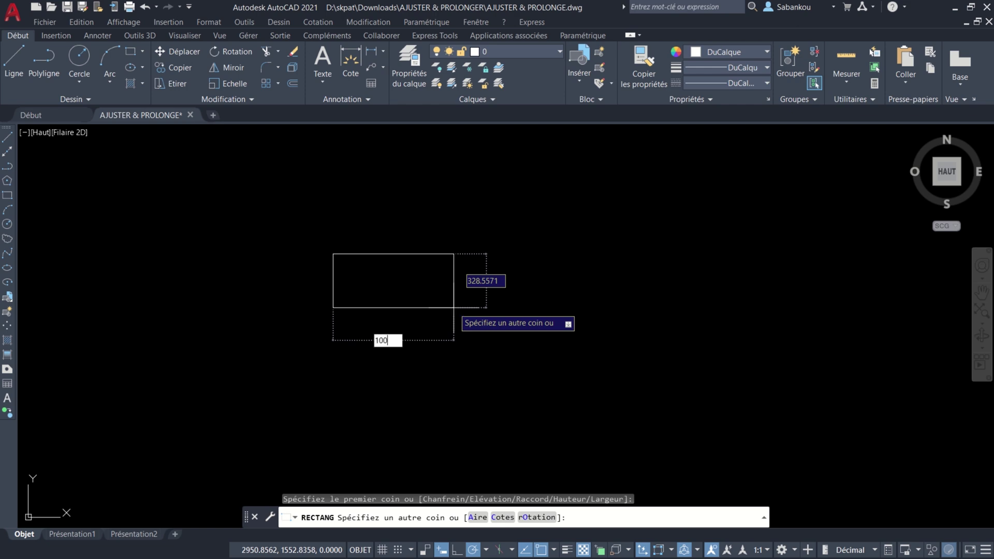
type("0")
key("Tab")
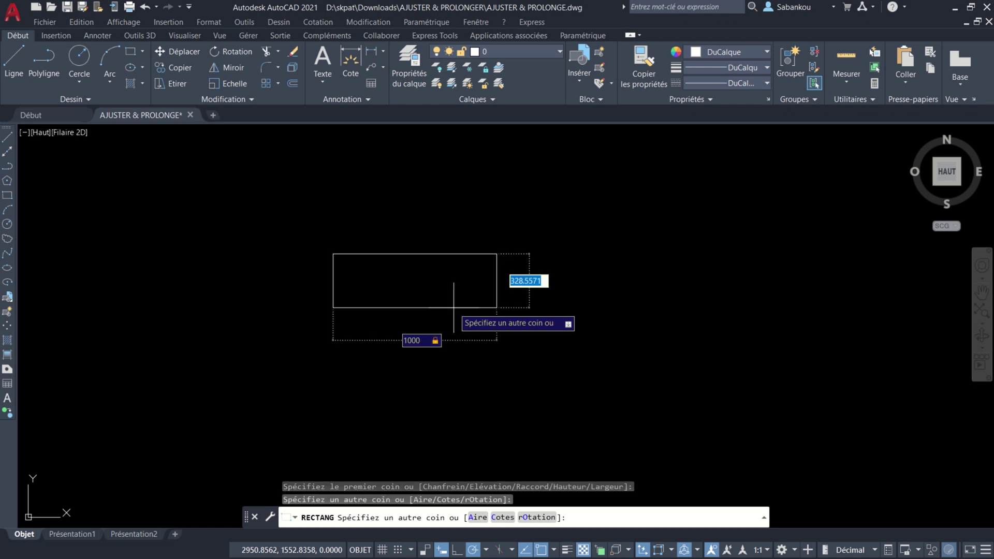
type("500")
key("Return")
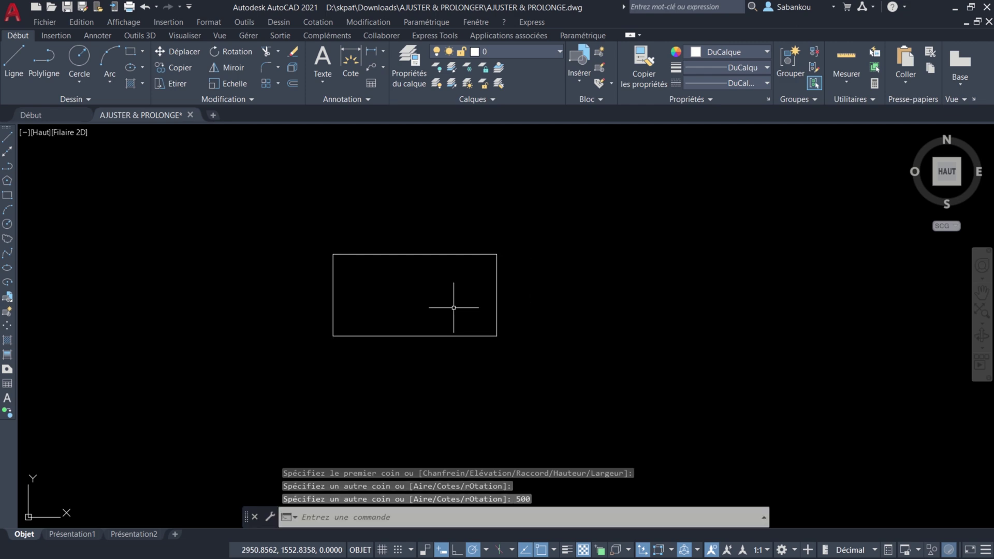
Draw a horizontal line across the rectangle, sticking out past both sides.
left_click(14, 60)
left_click(307, 296)
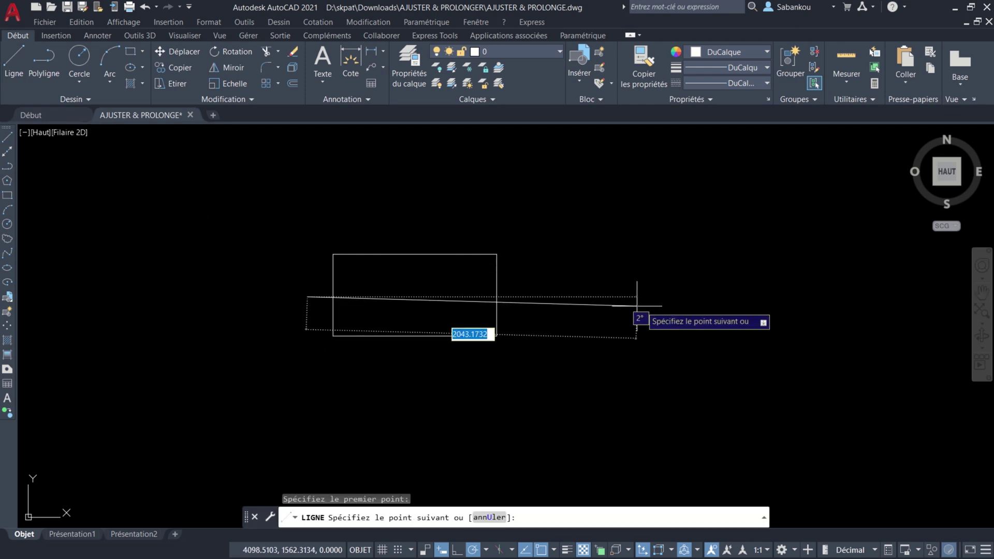
left_click(553, 297)
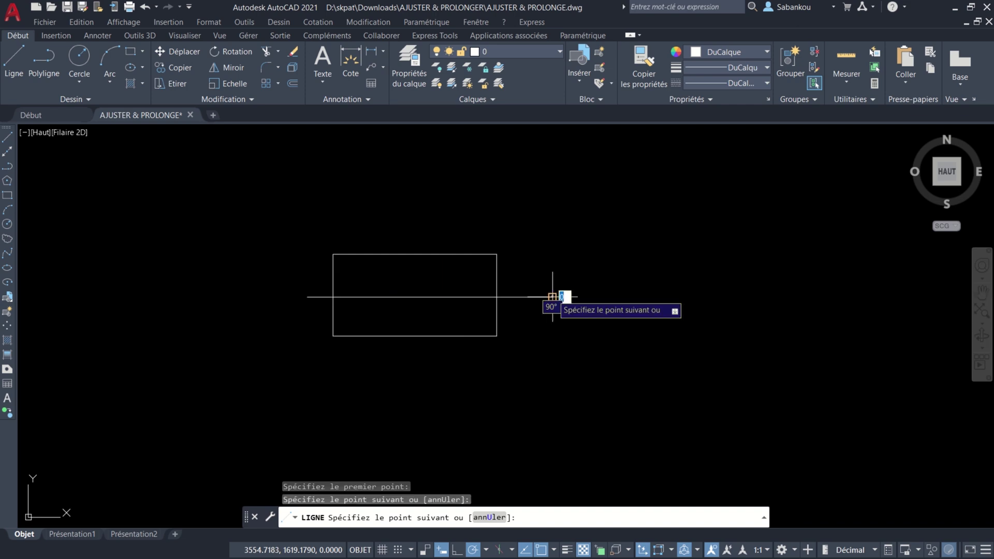
key("Return")
scroll(536, 300, "up", 2)
middle_click_drag(437, 306, 504, 340)
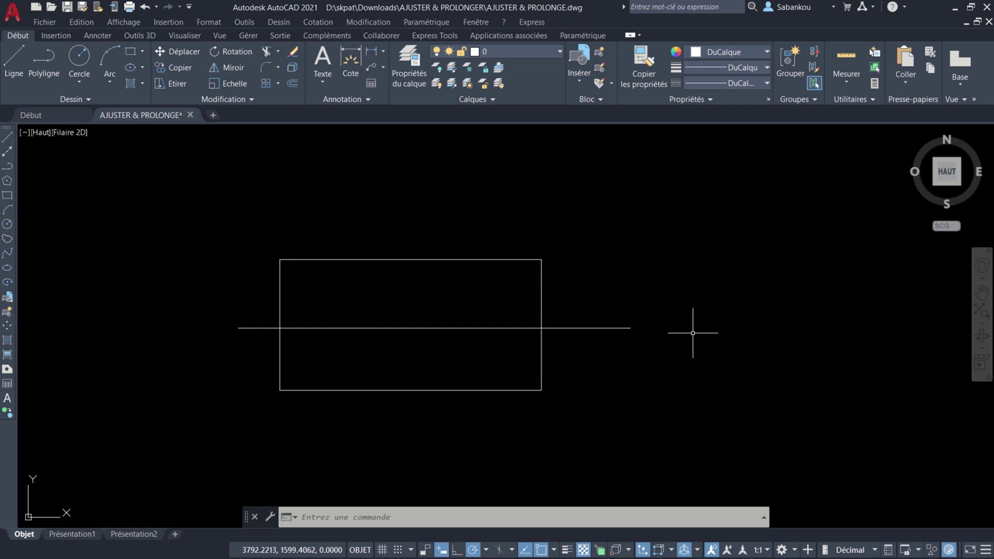
Trim away the line's outer ends, the rectangle's top edge and the side stubs above the line.
left_click(266, 51)
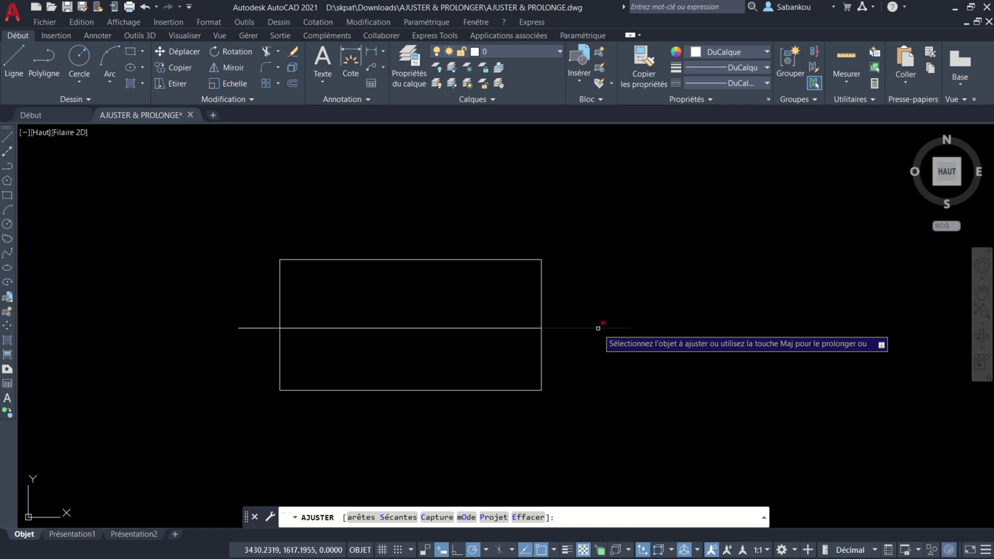
left_click(260, 327)
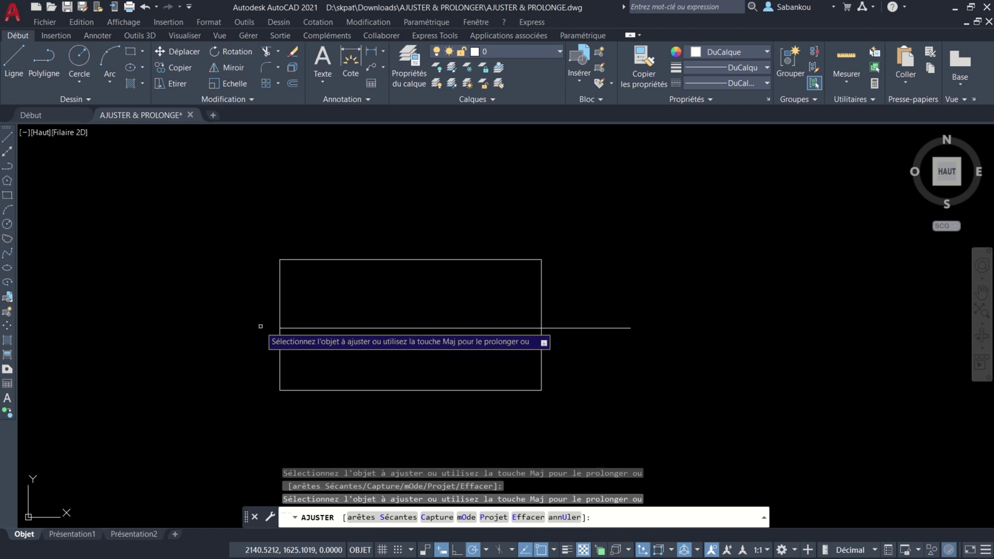
left_click(571, 328)
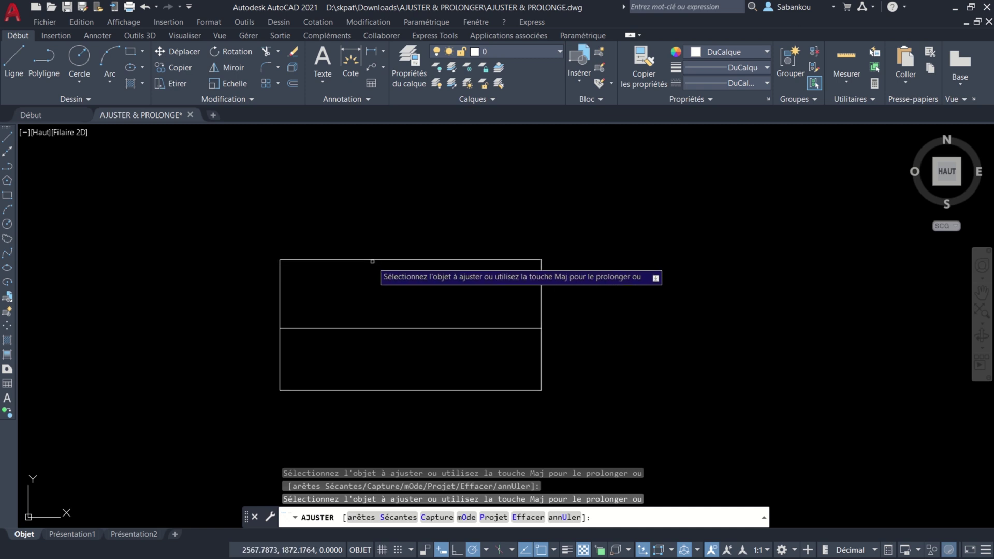
left_click(366, 257)
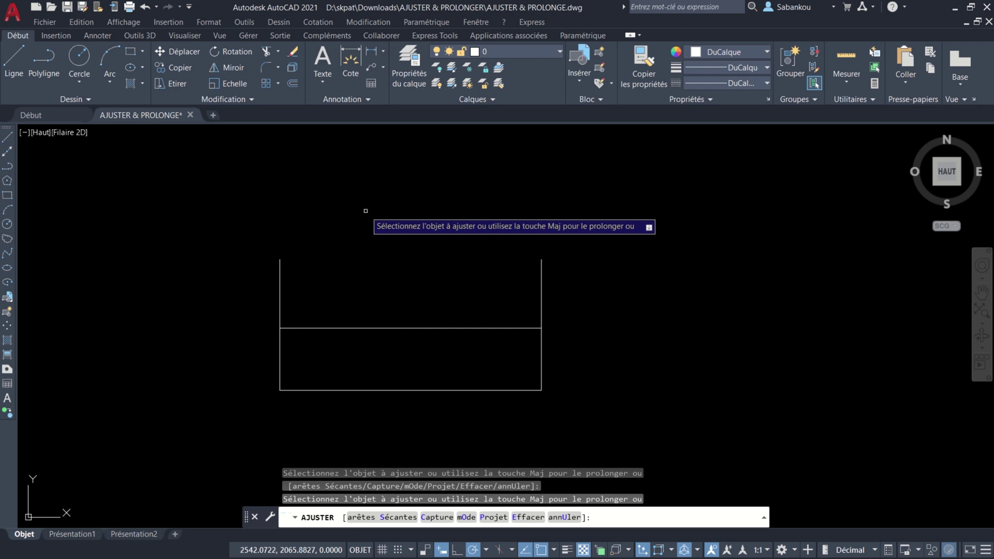
left_click(281, 270)
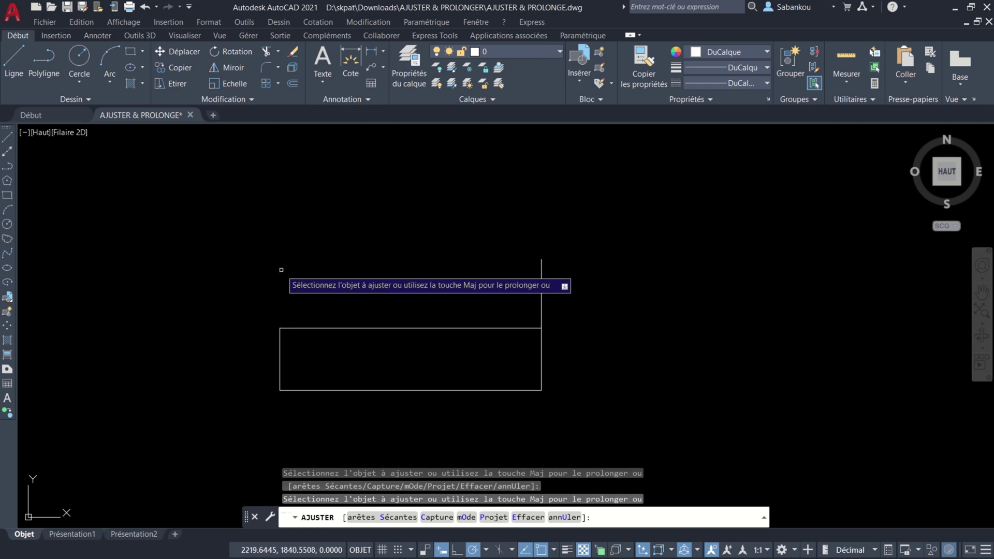
left_click(541, 269)
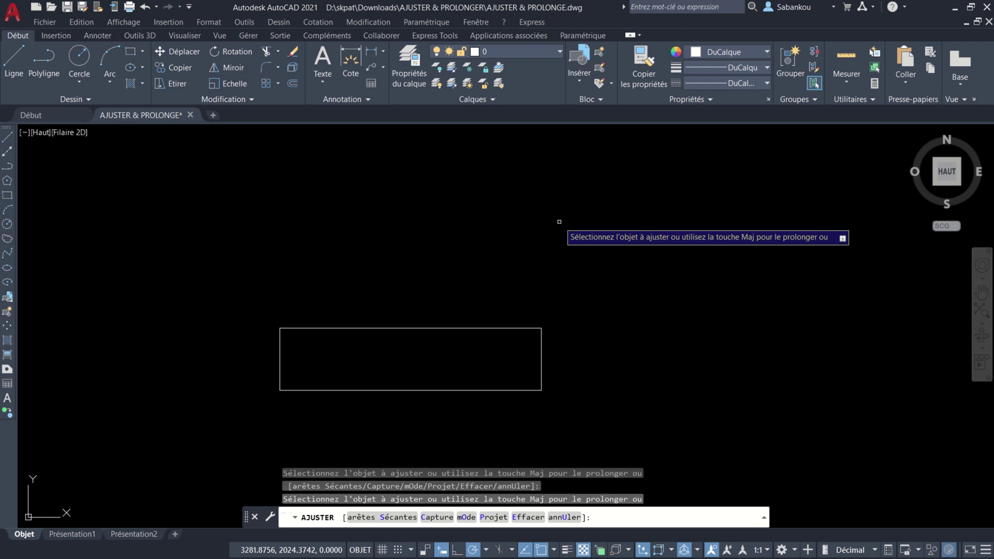
key("Return")
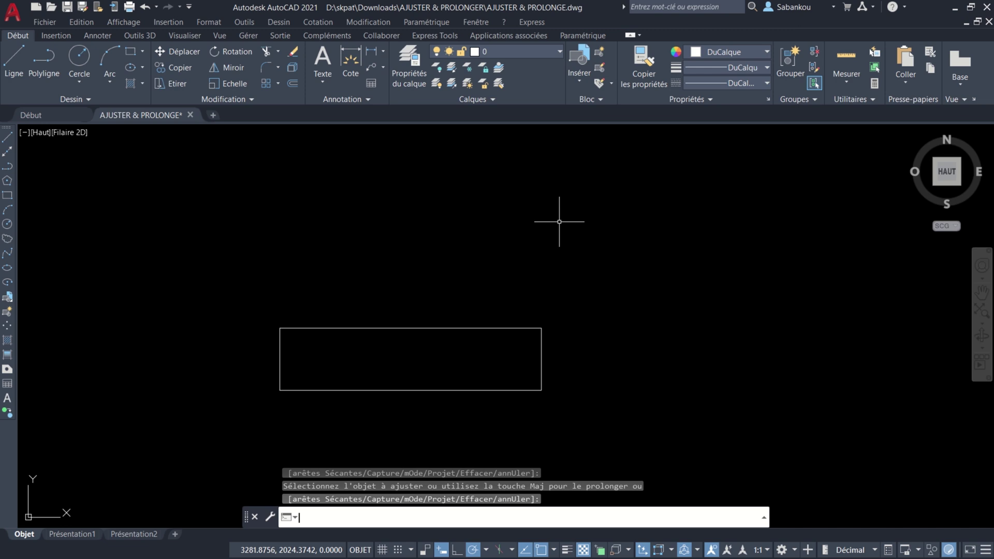
Draw a standalone horizontal line in empty space to the right of the rectangle.
key("Escape")
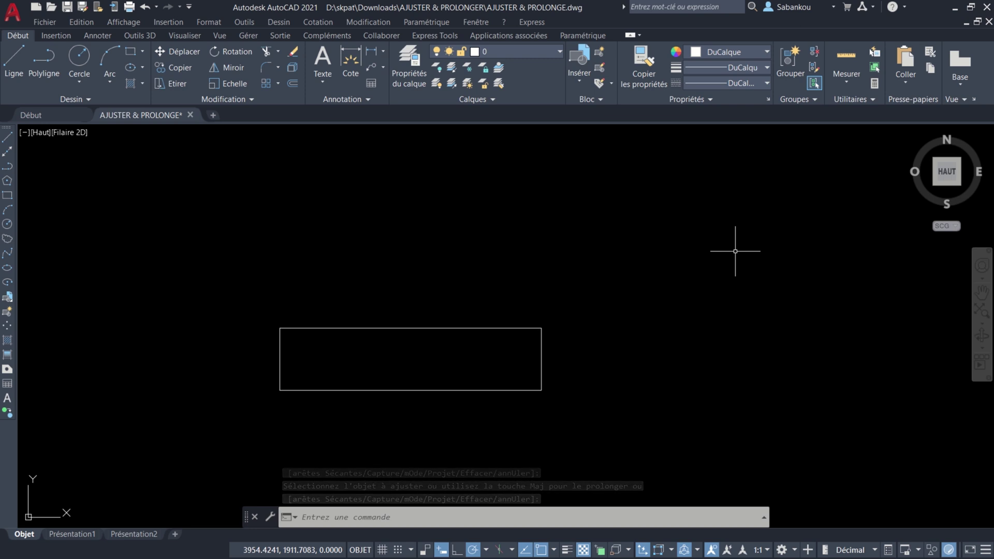
middle_click_drag(787, 305, 716, 303)
mouse_move(814, 278)
middle_mouse_down()
mouse_move(739, 288)
mouse_move(503, 272)
middle_mouse_up()
middle_click_drag(805, 270, 666, 289)
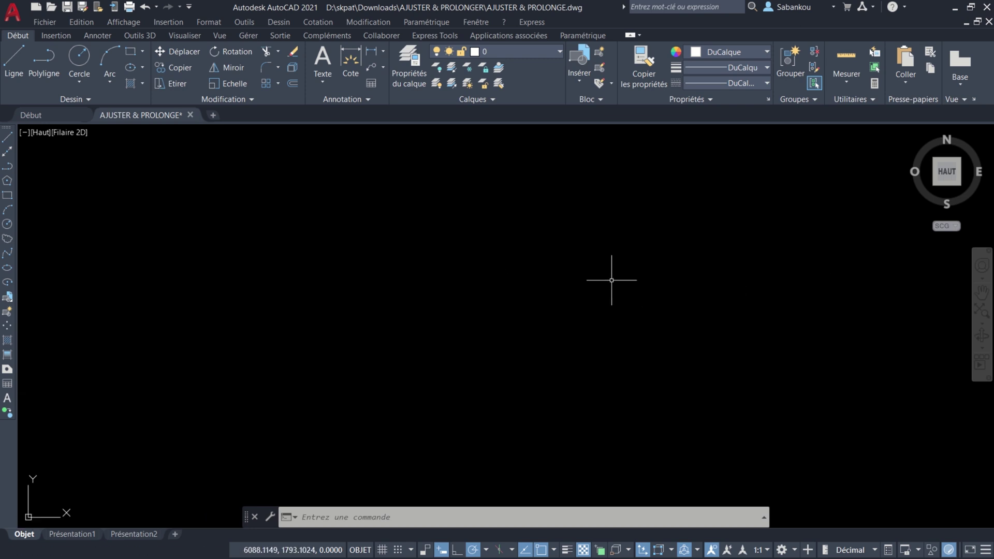
left_click(17, 57)
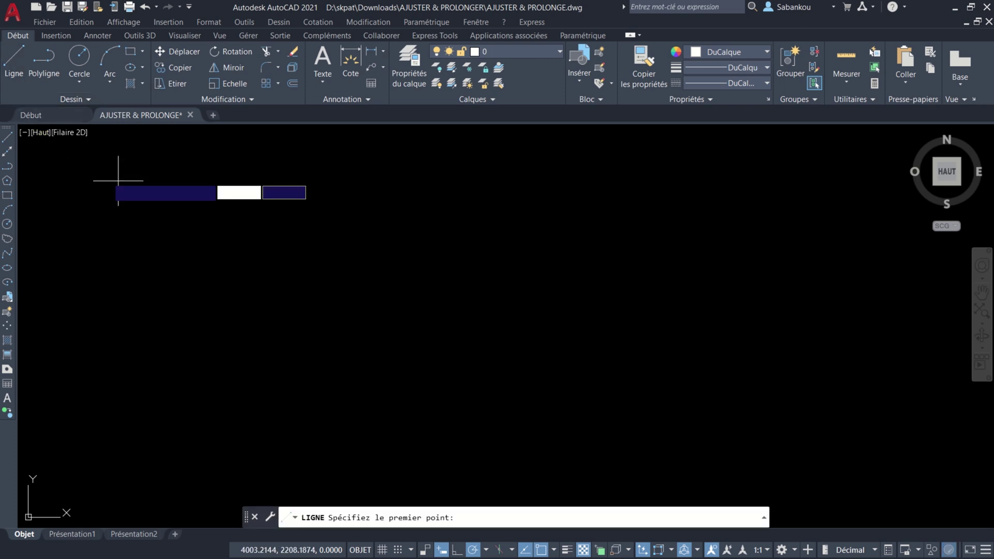
left_click(177, 245)
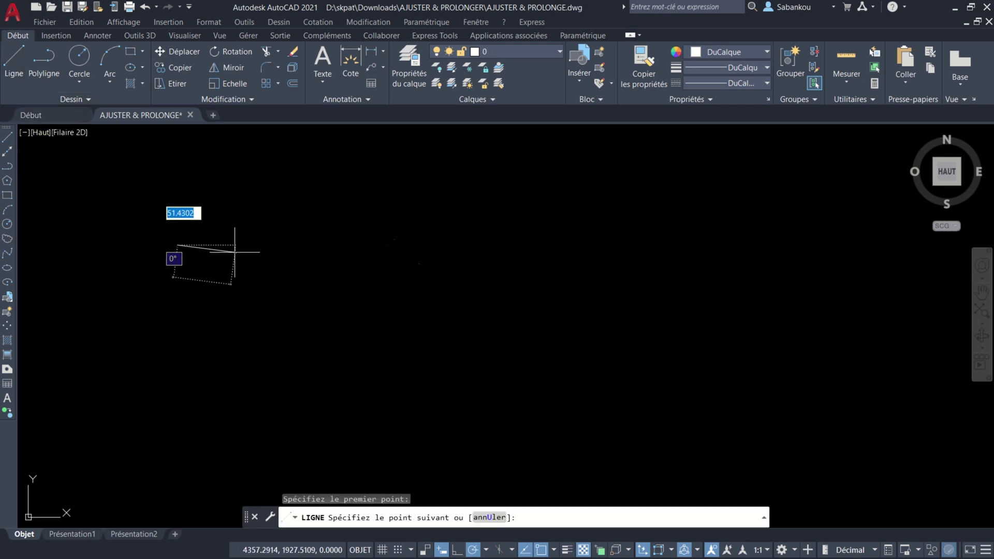
left_click(424, 245)
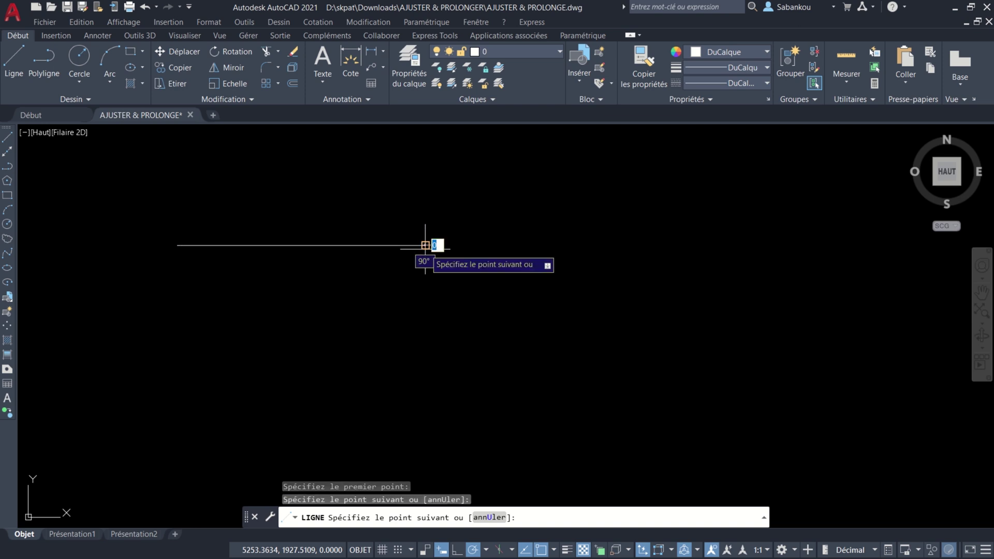
key("Return")
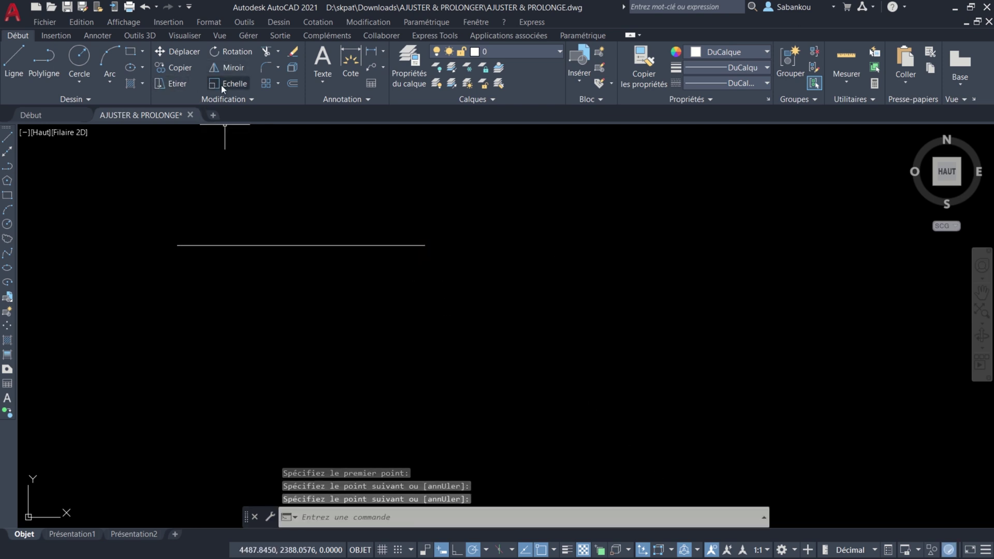
Offset the horizontal line twice, 300 units downward each time, making three parallels.
type("D")
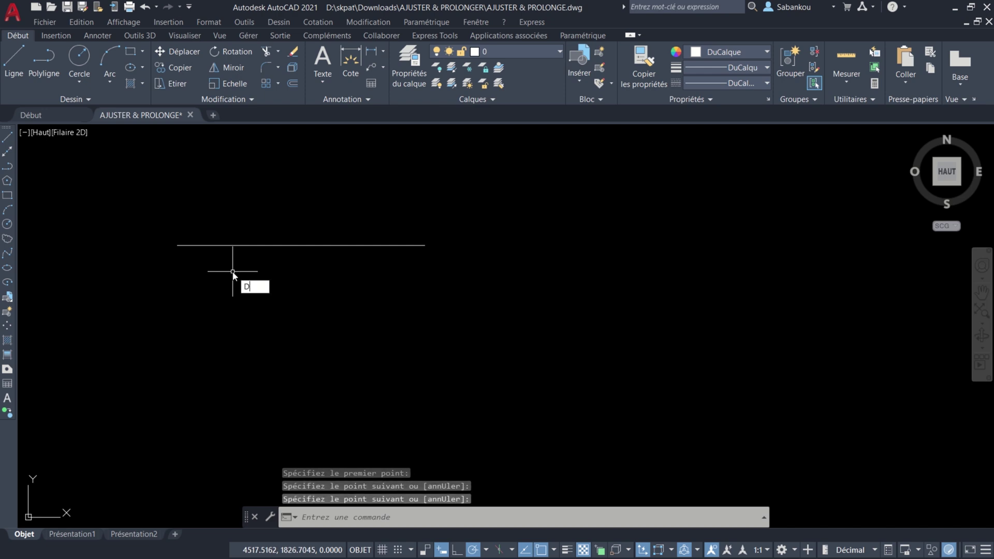
type("C")
key("Return")
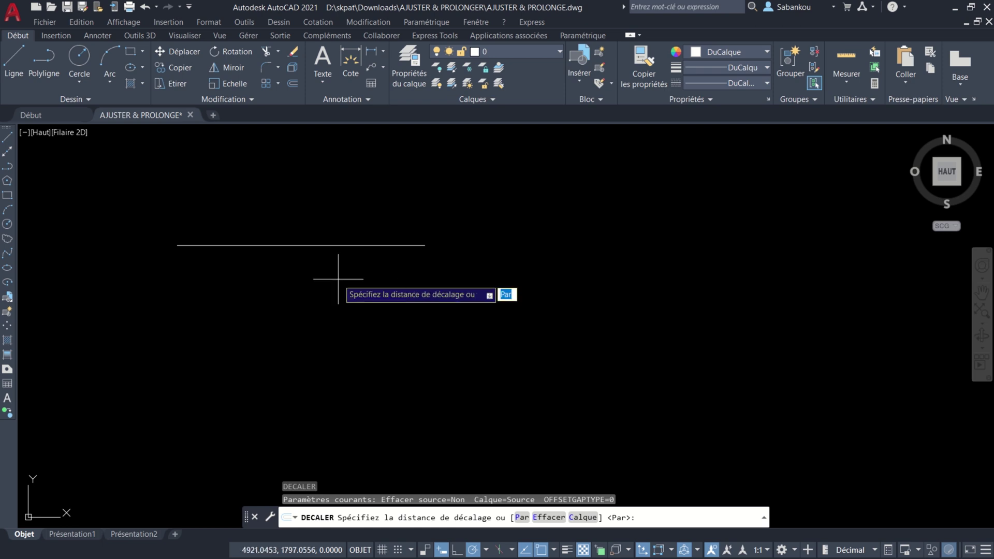
type("300")
key("Return")
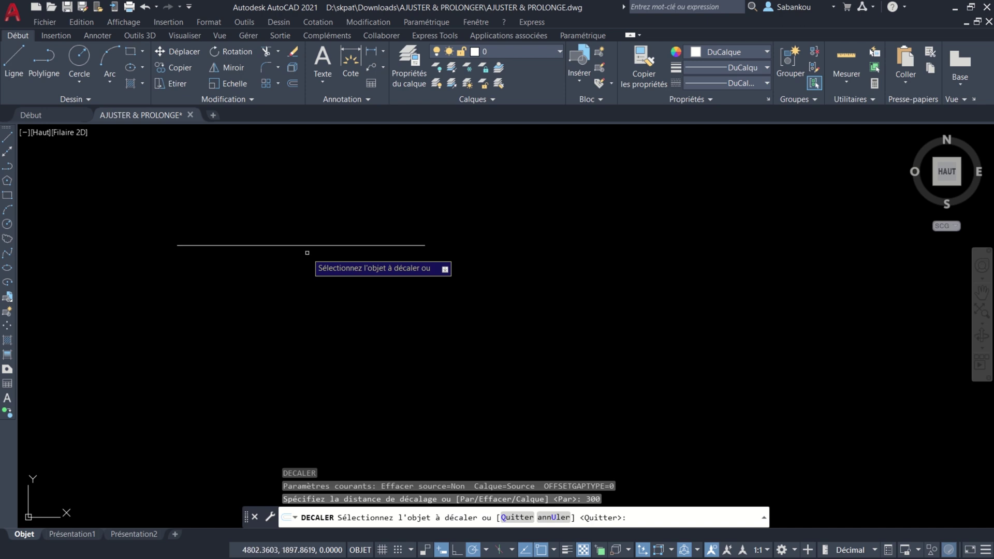
left_click(290, 248)
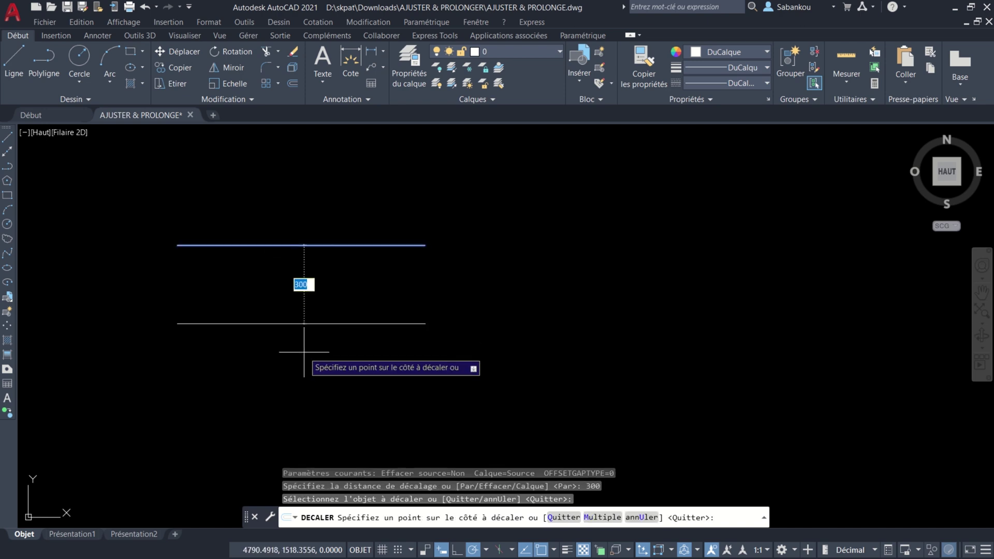
left_click(305, 353)
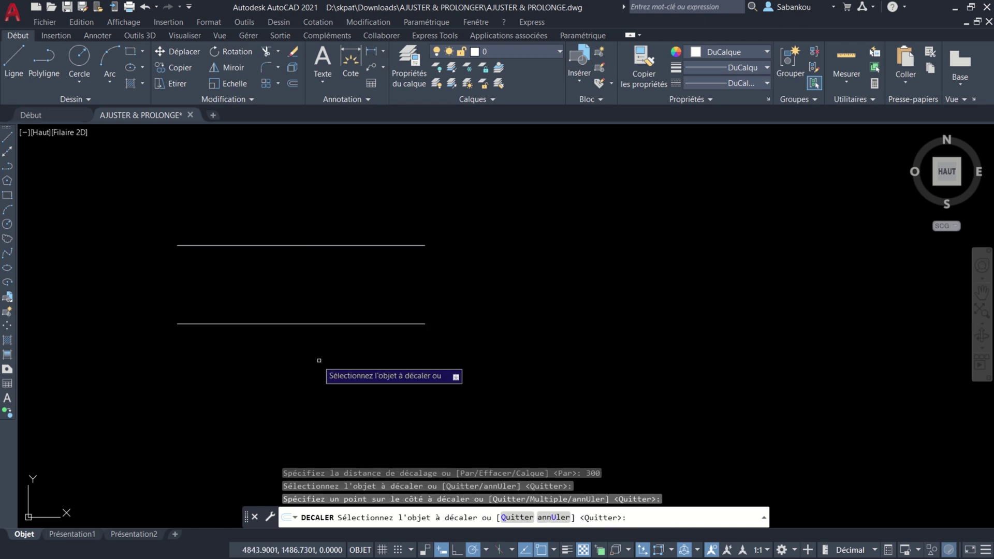
left_click(301, 323)
left_click(331, 401)
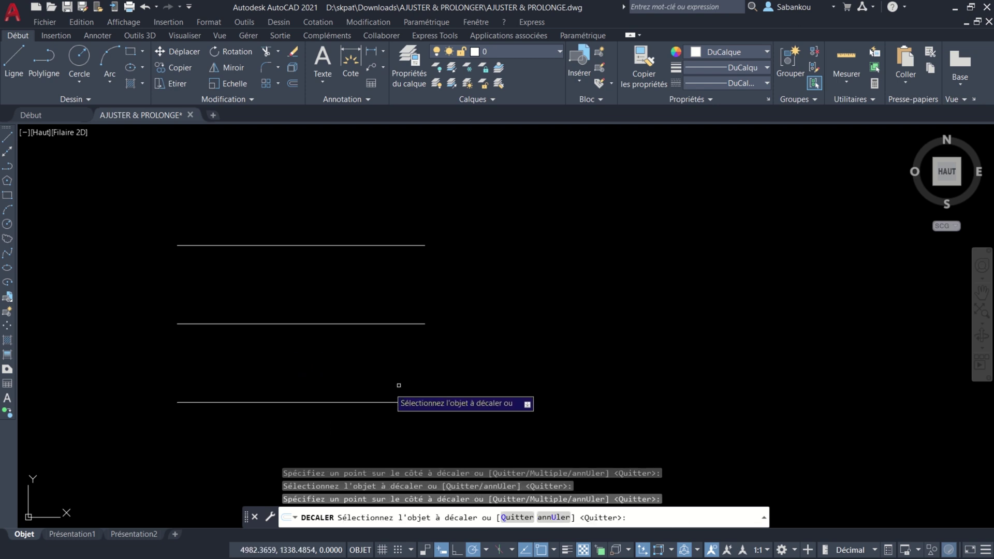
key("Escape")
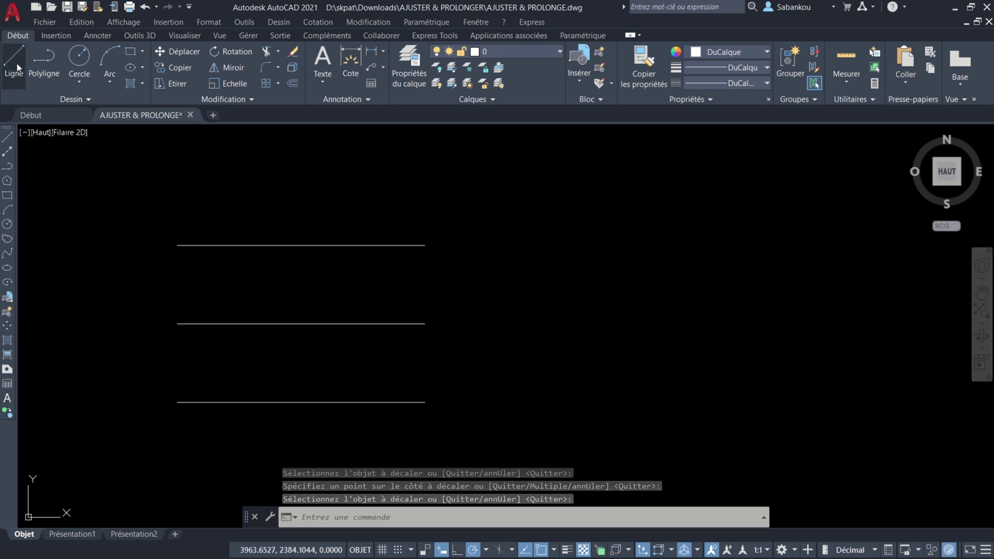
Draw a slanted line through all three horizontals and window-select all four lines.
left_click(15, 61)
left_click(244, 444)
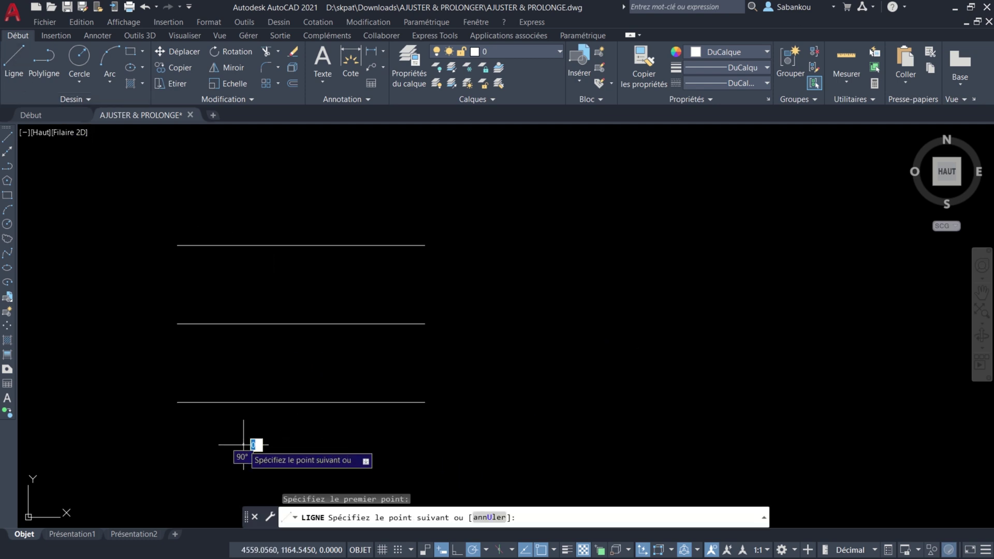
left_click(324, 205)
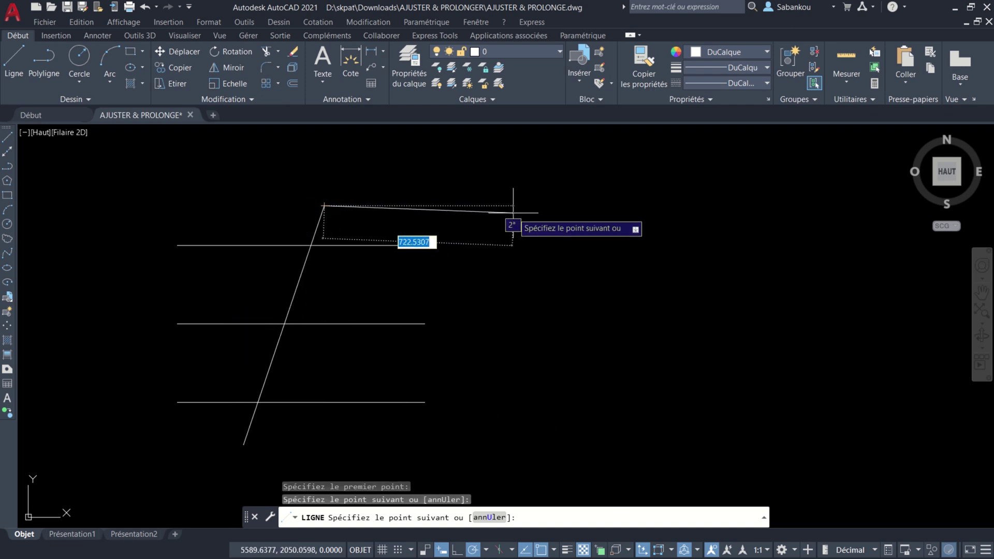
key("Return")
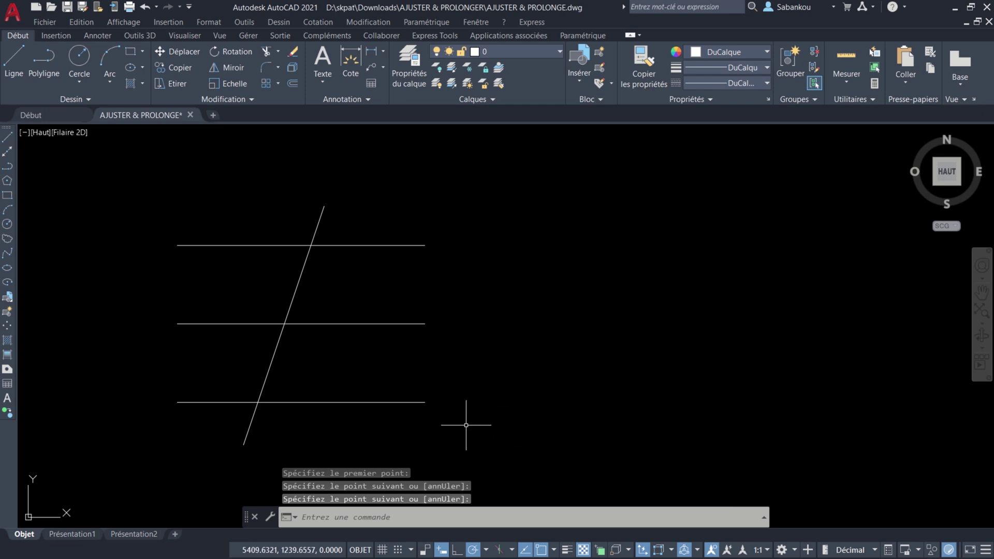
left_click(474, 444)
left_click(148, 166)
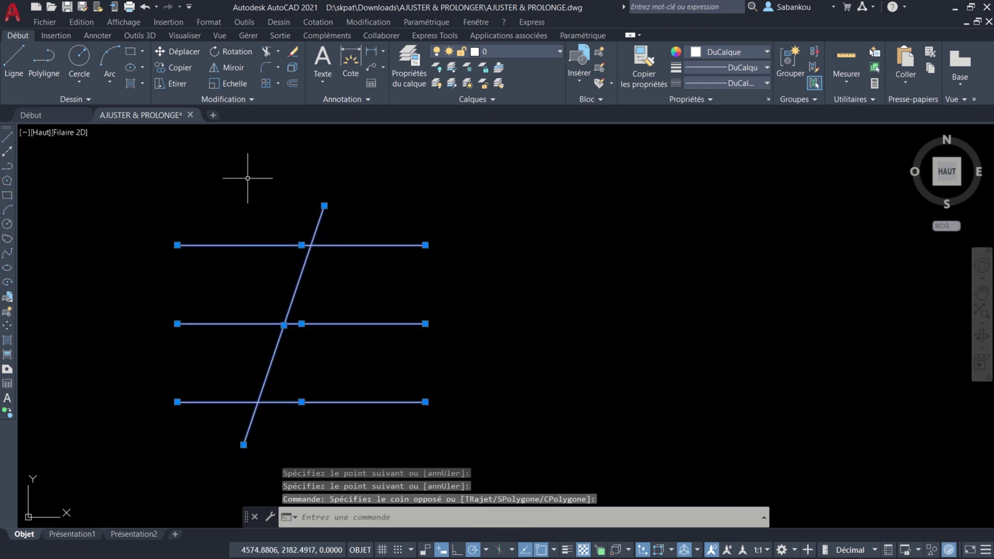
Copy the four selected lines to the right, based on the top line's left endpoint.
type("CP")
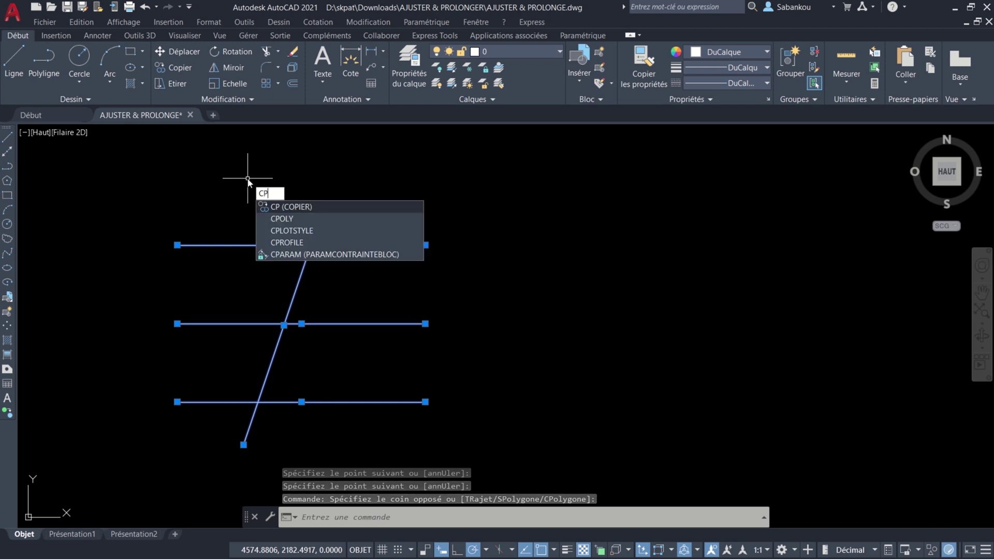
key("Return")
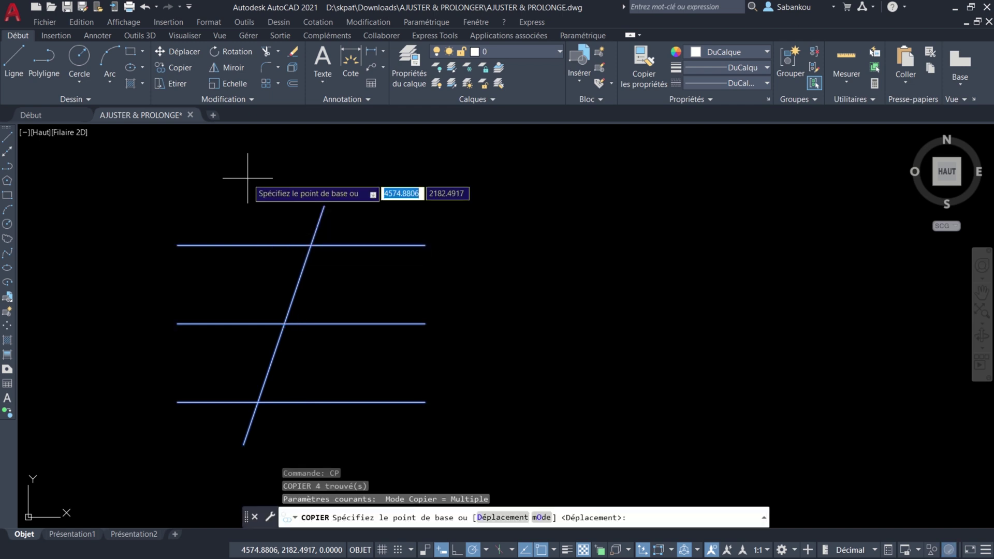
left_click(177, 245)
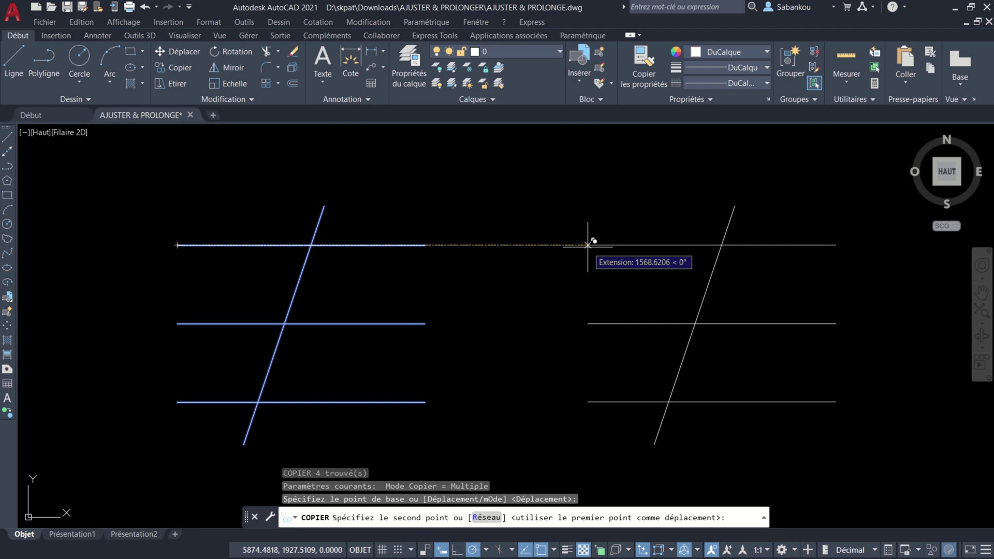
left_click(588, 245)
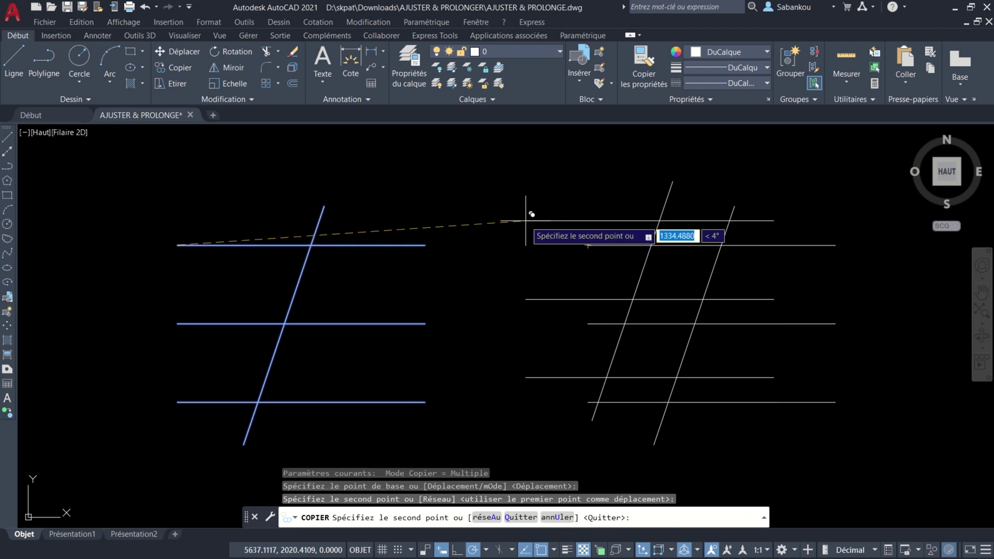
key("Return")
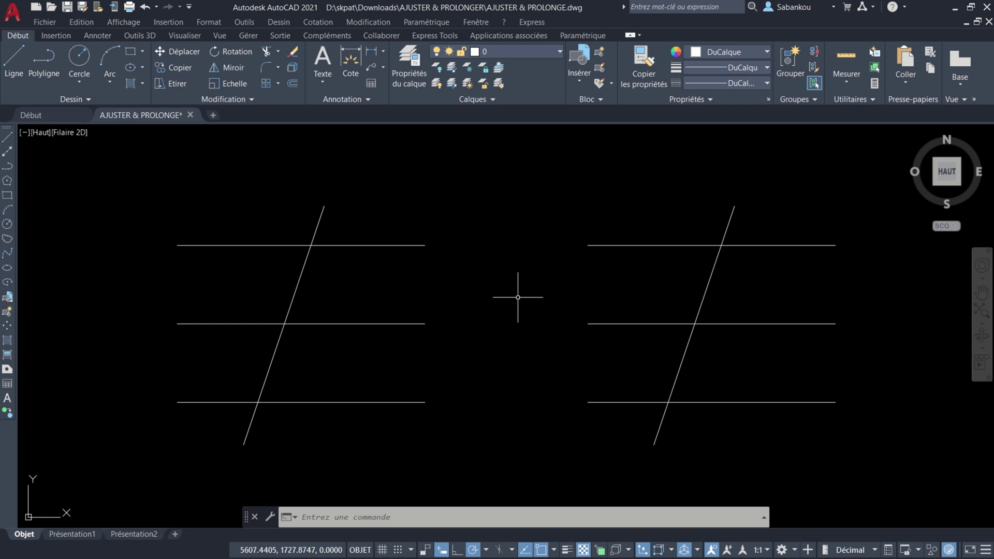
Trim the left slanted line above the top line and between each pair of horizontals.
type("AJU")
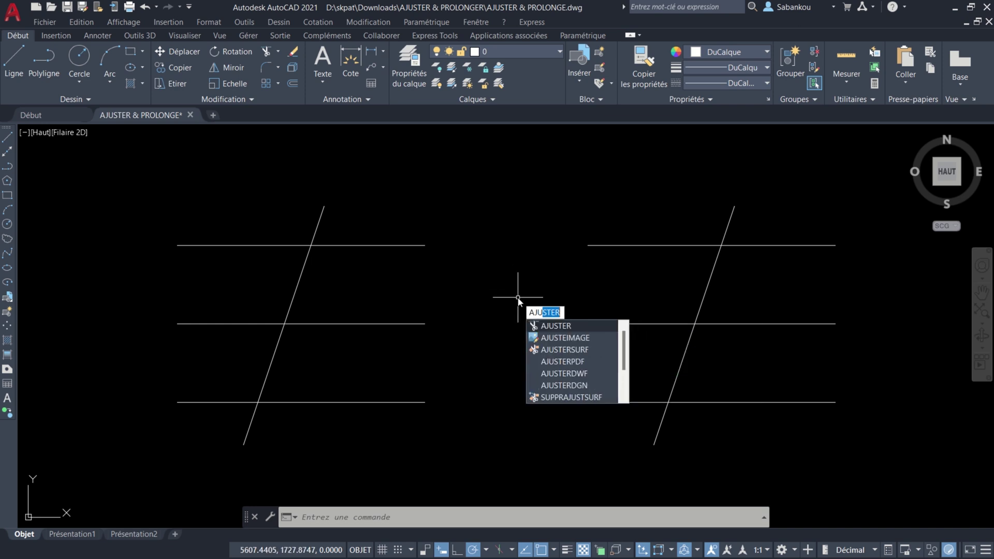
key("Return")
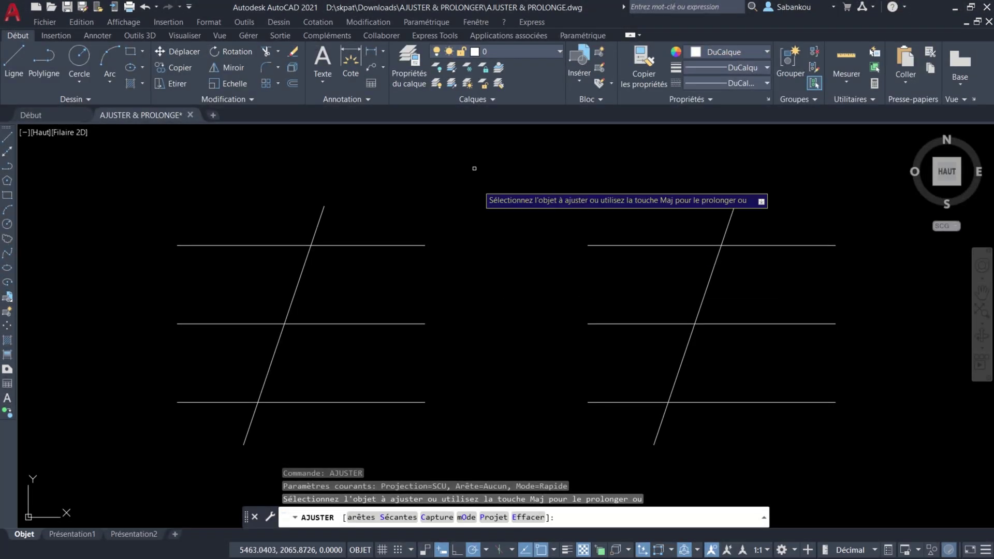
left_click(320, 216)
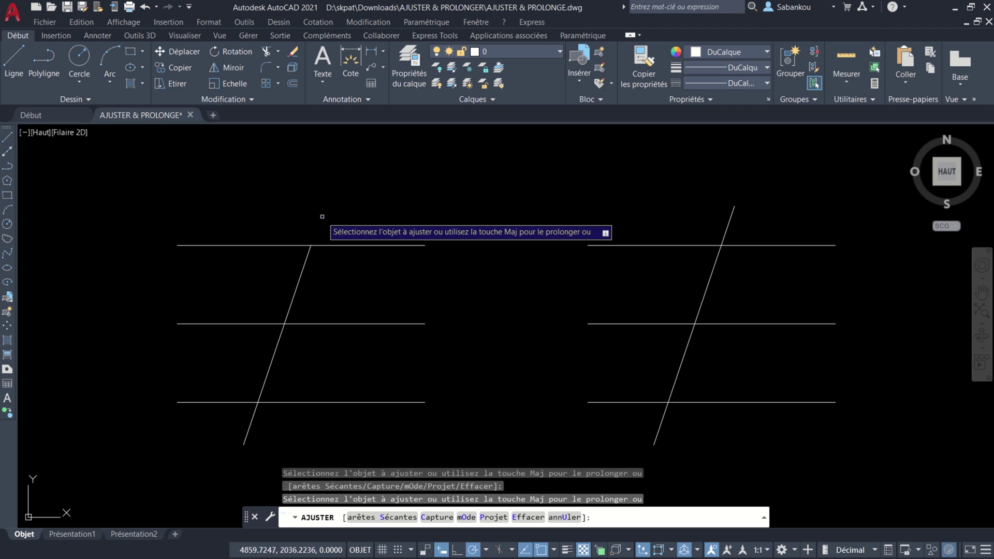
left_click(294, 290)
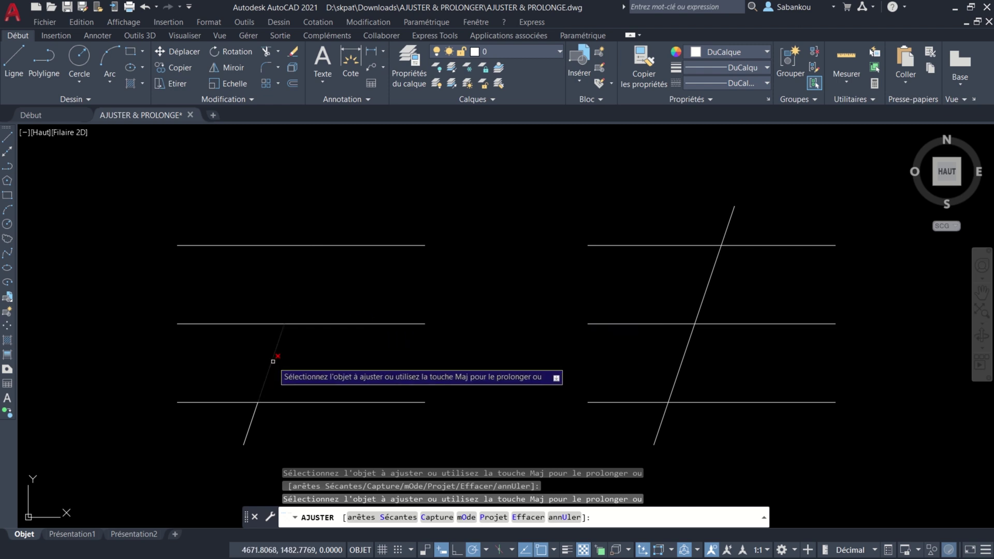
left_click(272, 360)
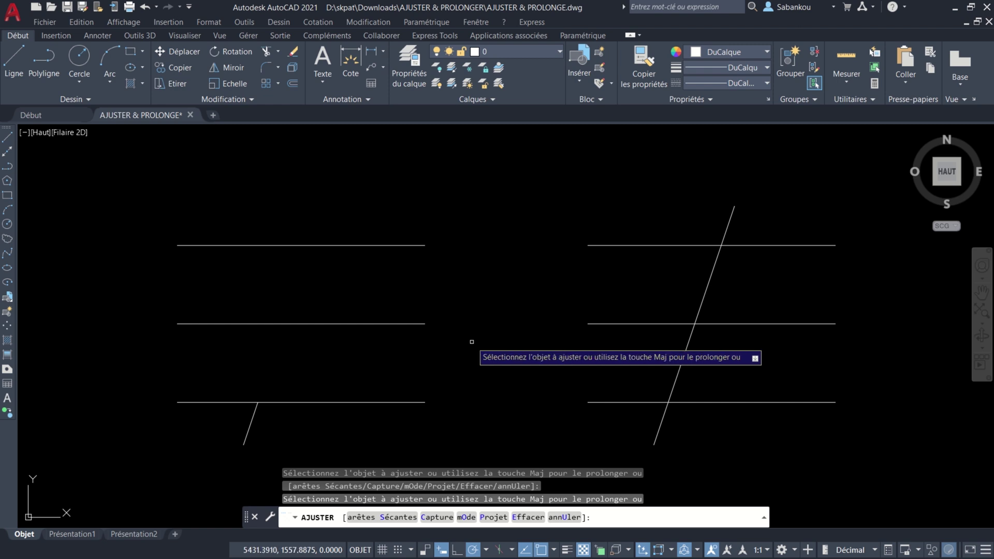
key("Return")
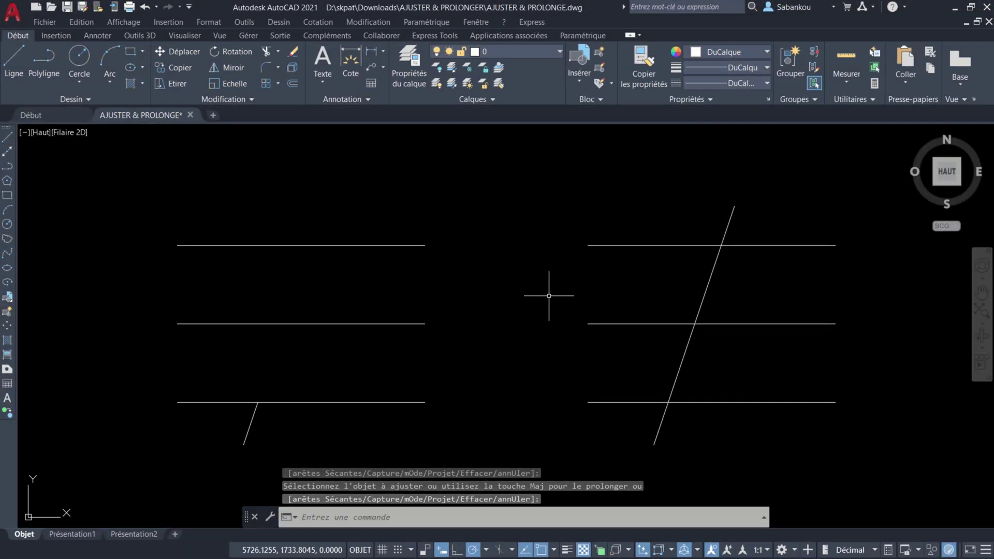
Trim the right slanted line above its bottom horizontal, using that line as the cutting edge.
type("AJ")
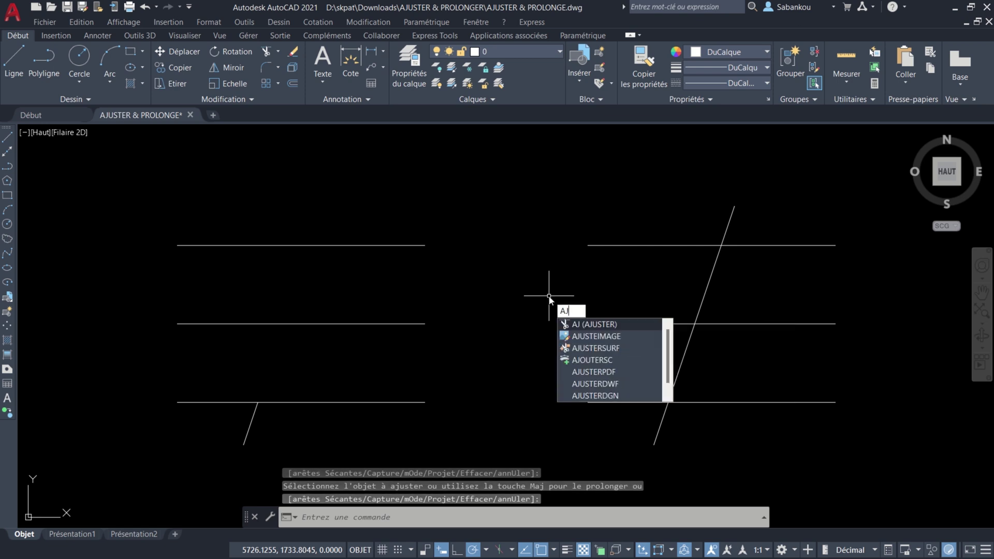
key("Return")
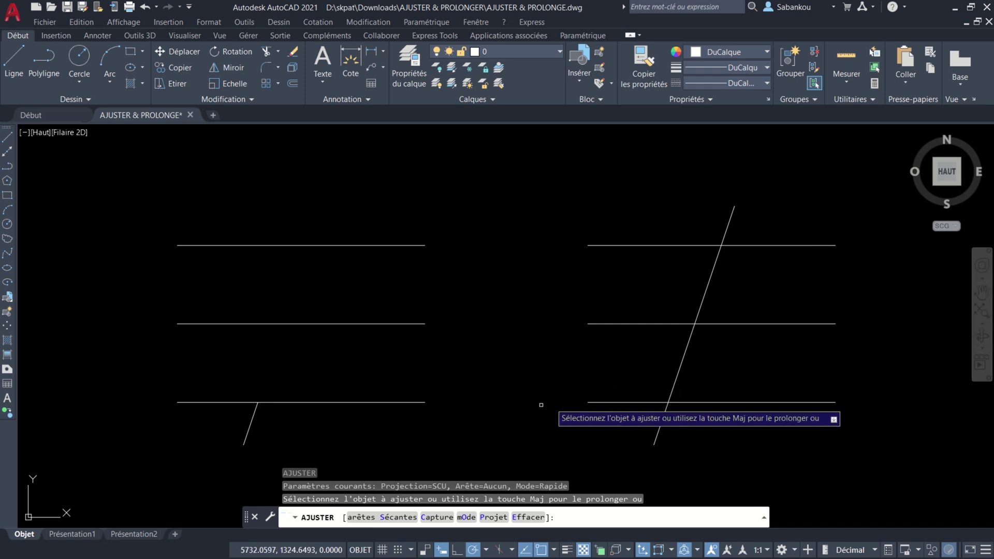
left_click(389, 517)
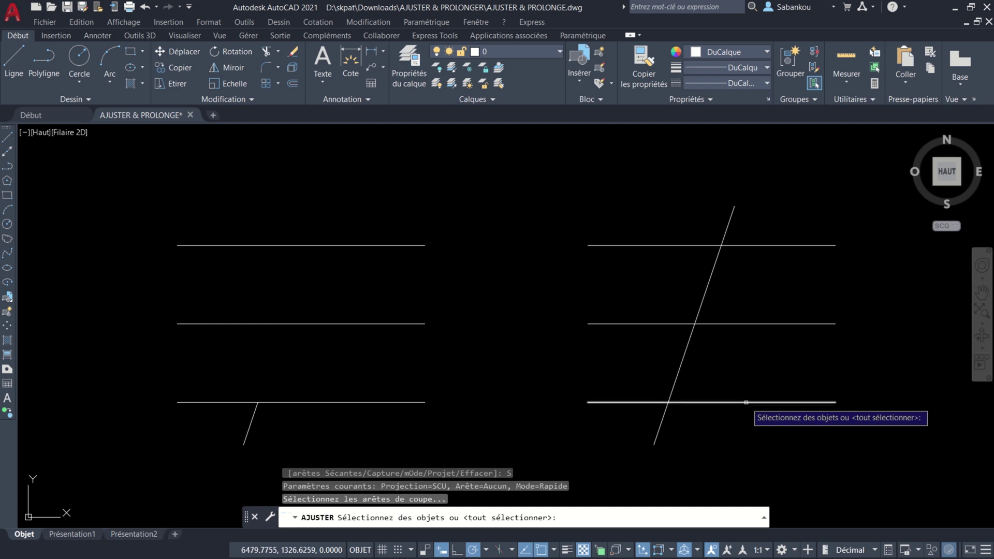
left_click(746, 402)
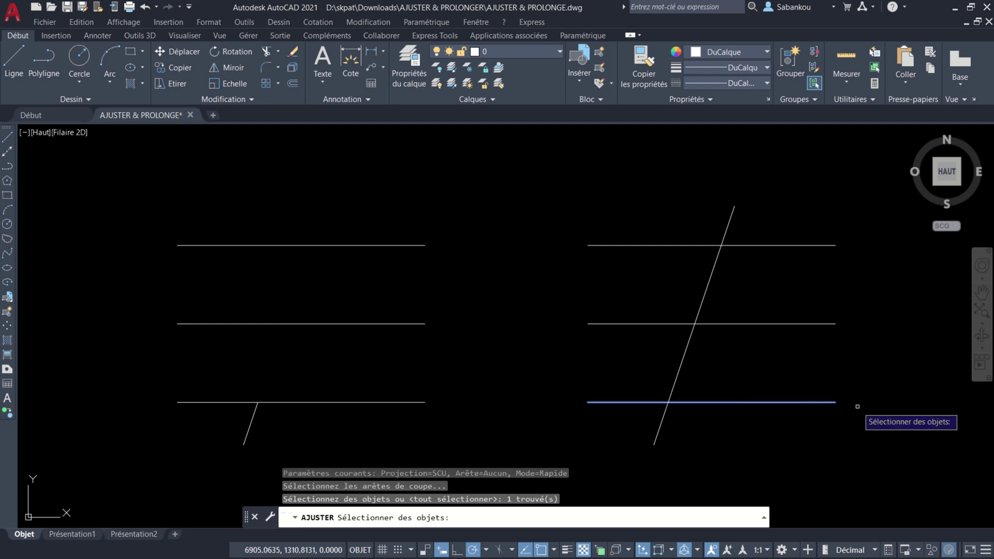
key("Return")
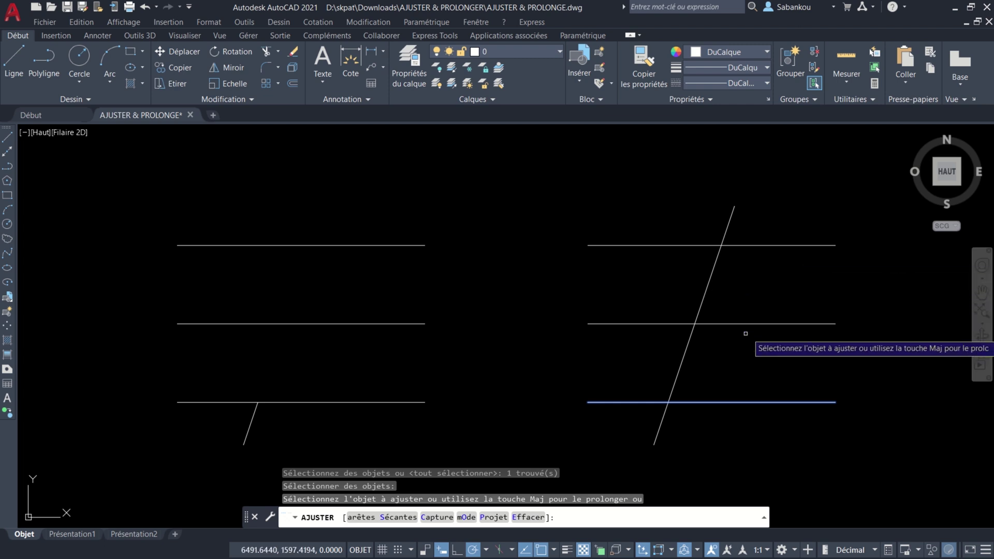
left_click(714, 274)
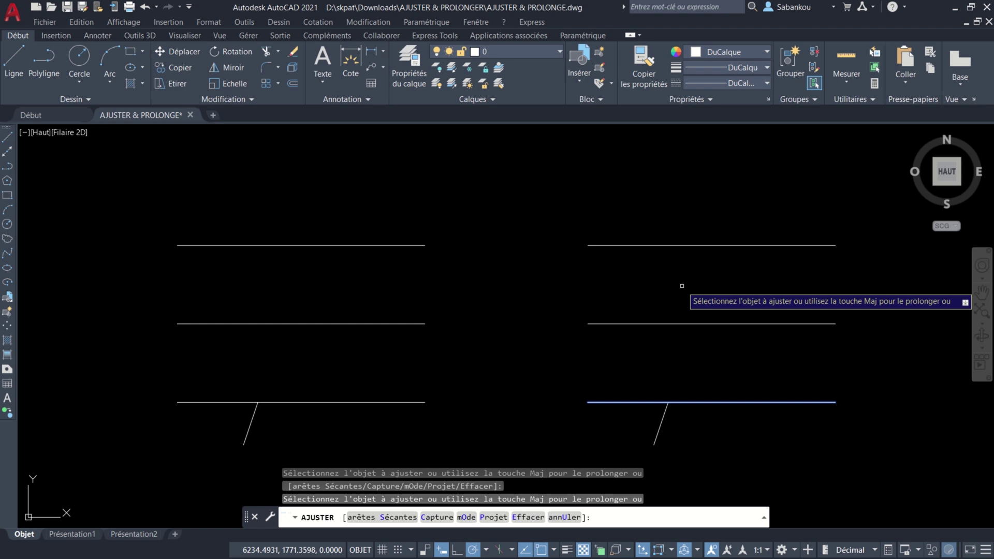
left_click(682, 286)
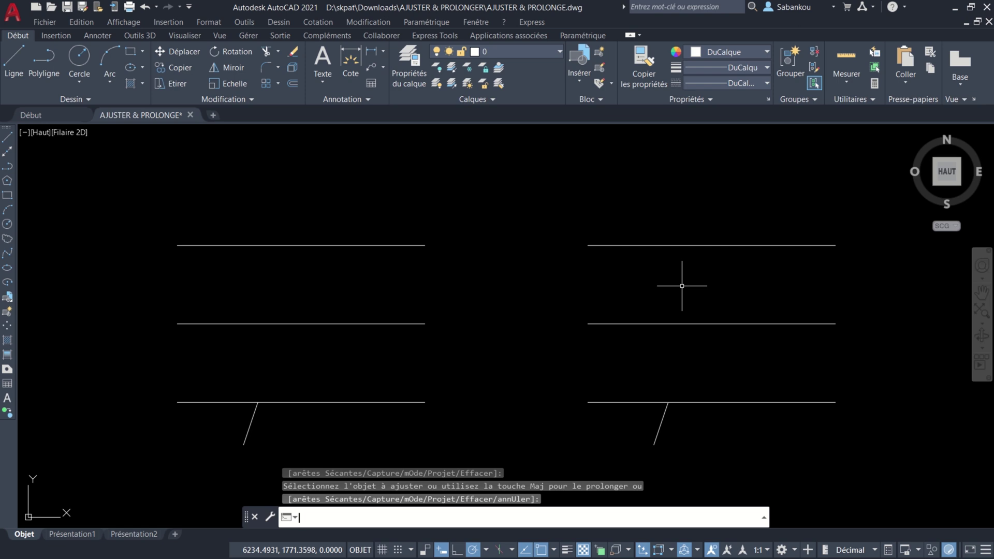
In empty space to the right, draw the square's 500-unit top side.
key("Escape")
middle_click_drag(771, 277, 472, 279)
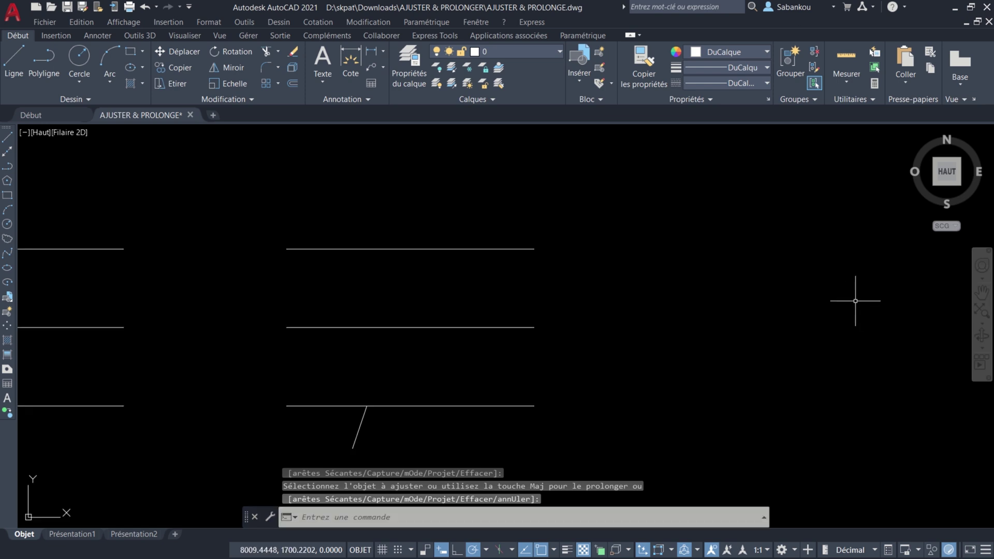
middle_click_drag(855, 301, 448, 292)
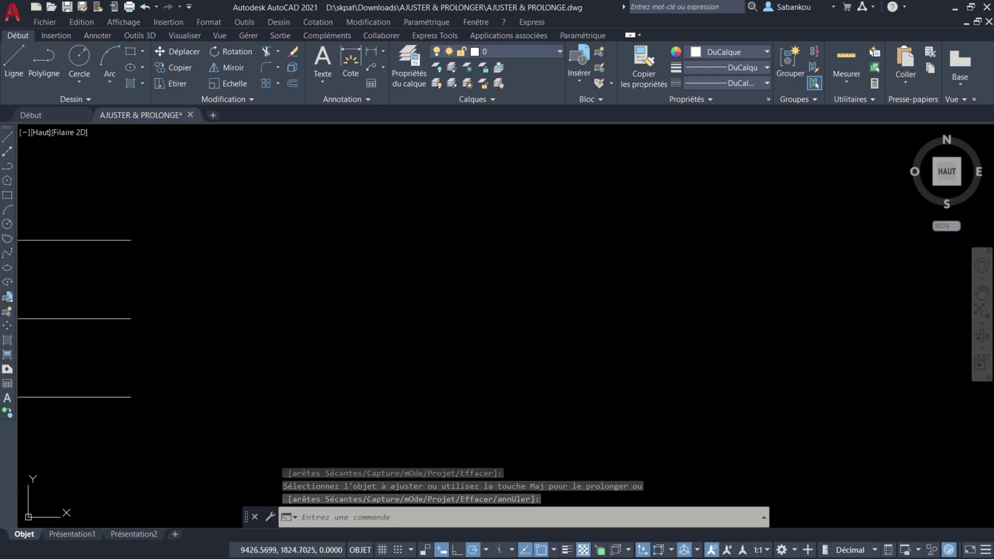
middle_click_drag(766, 290, 610, 291)
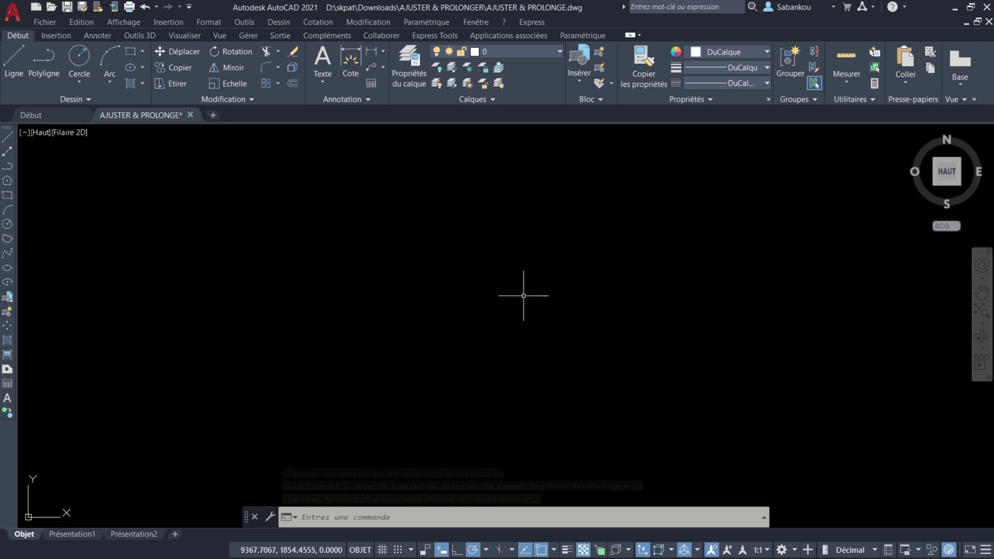
left_click(16, 61)
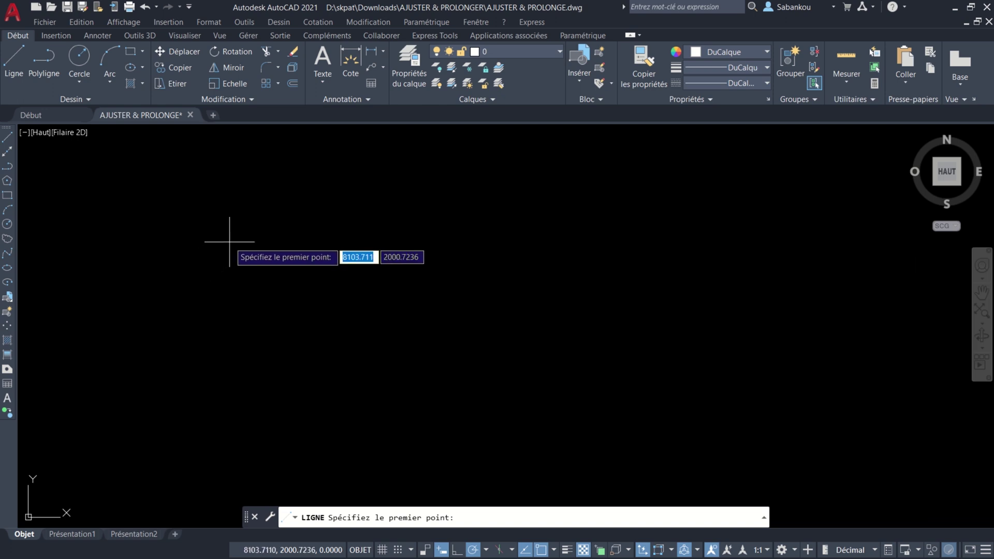
left_click(229, 241)
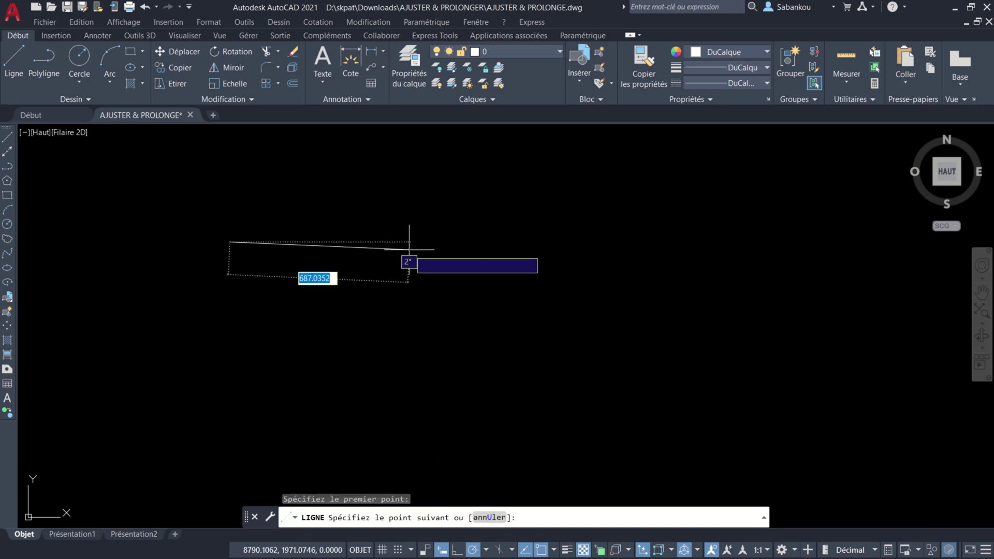
type("500")
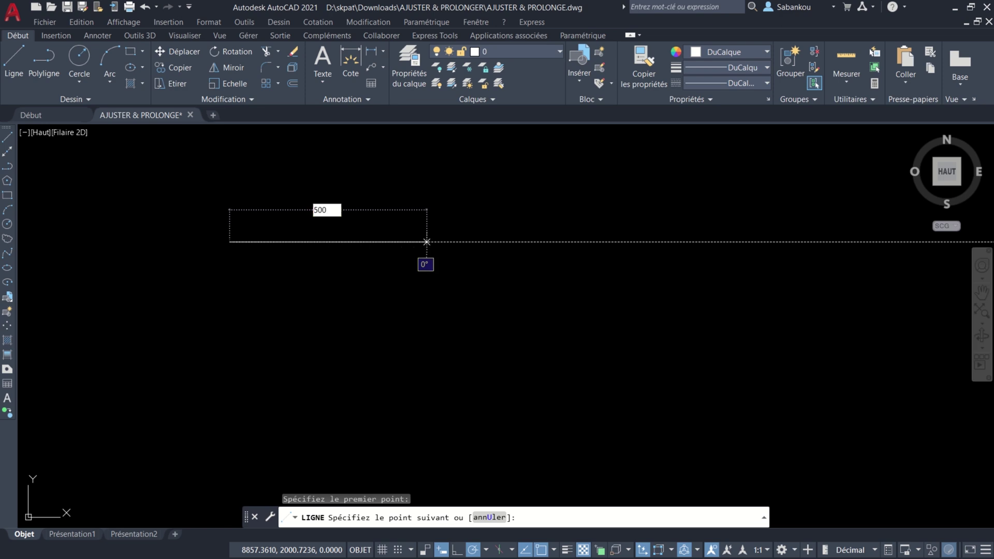
key("Return")
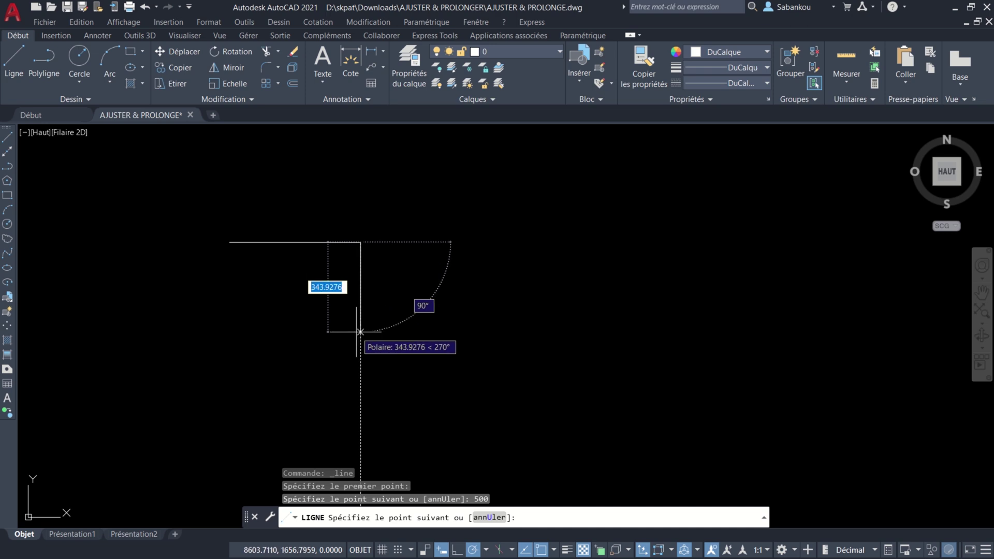
Draw the 500-unit right side, then the bottom and left sides closing the square.
type("500")
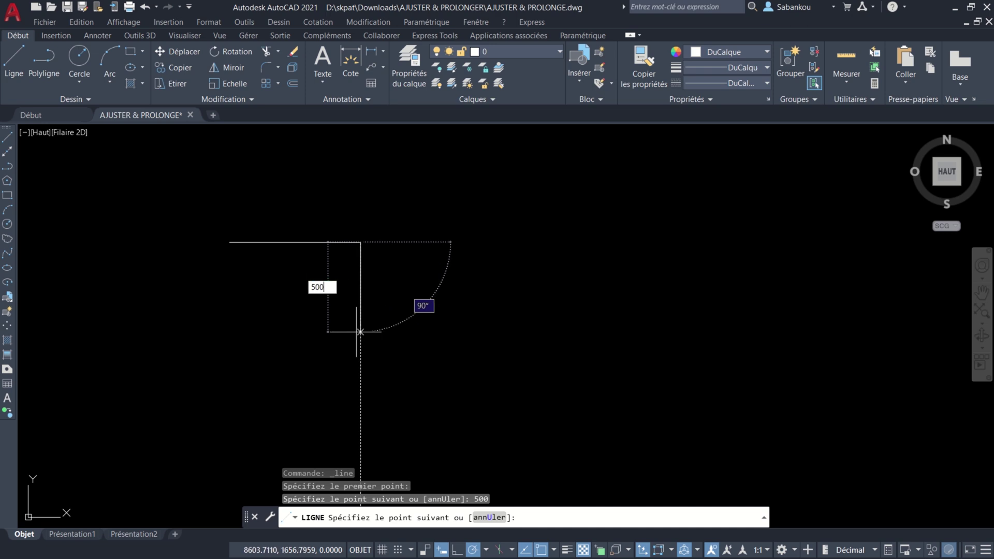
key("Return")
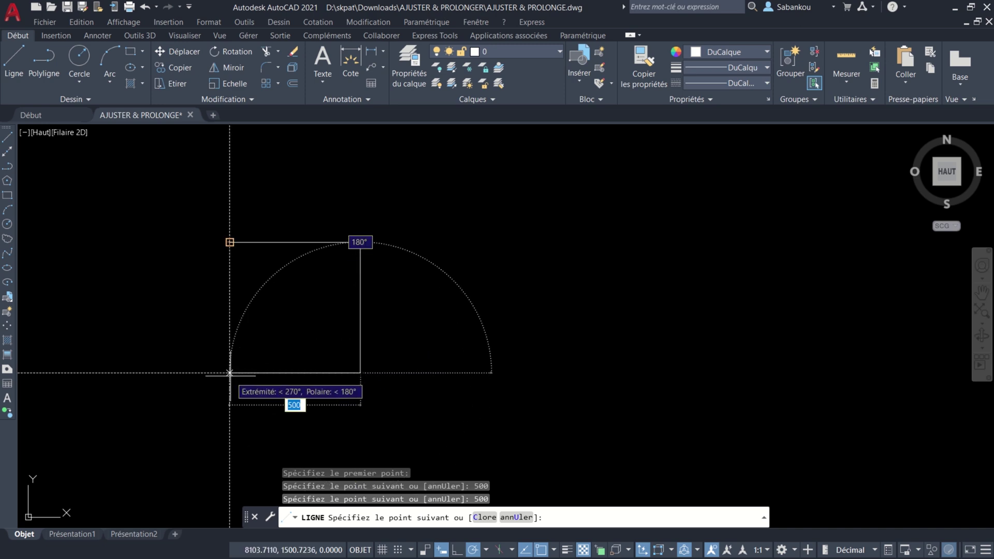
left_click(229, 372)
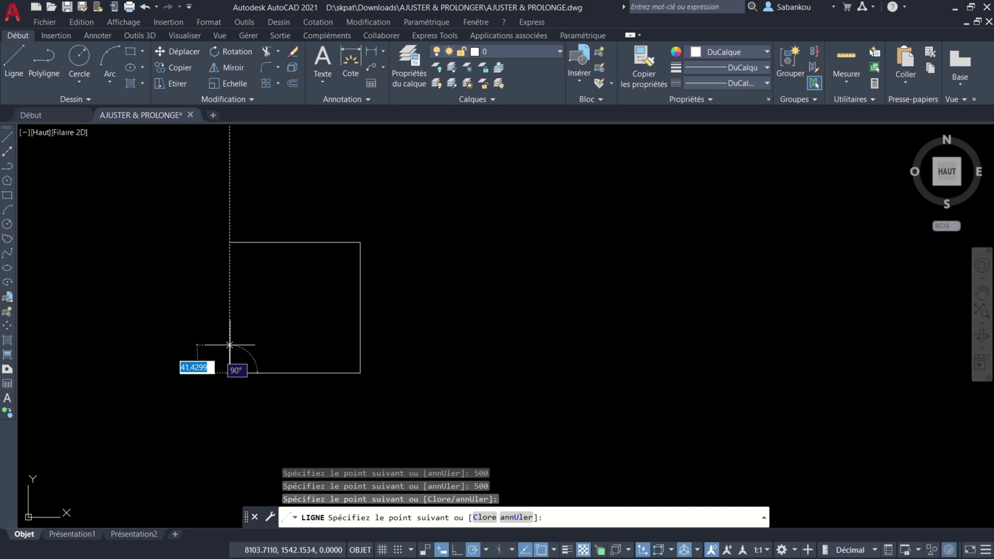
left_click(230, 242)
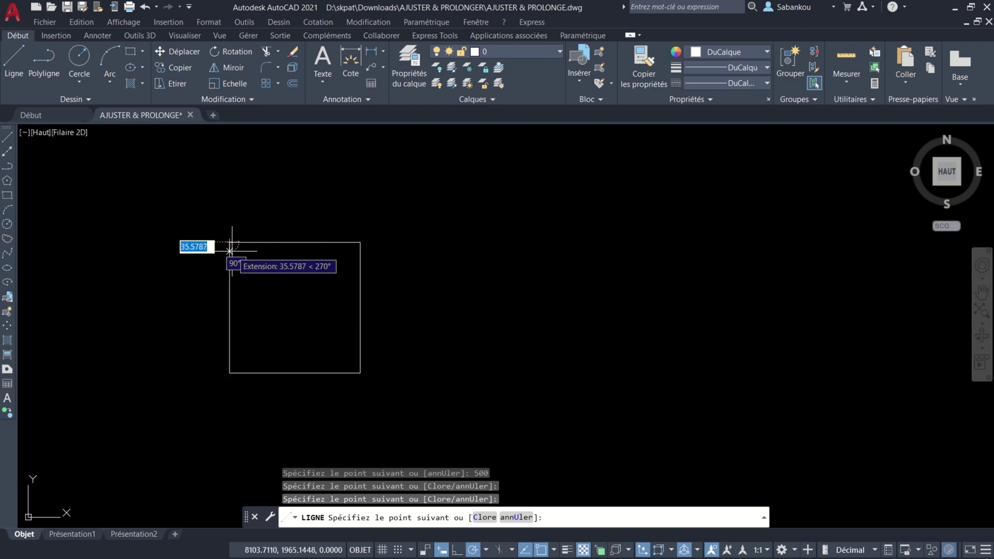
key("Return")
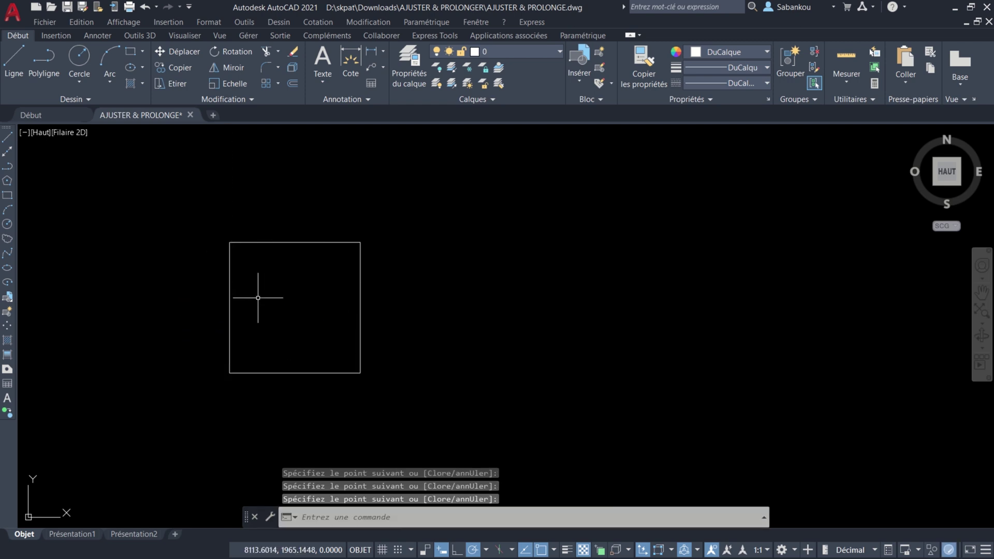
scroll(259, 298, "up", 2)
Offset the square's top edge 15 units inward.
middle_click_drag(348, 293, 396, 293)
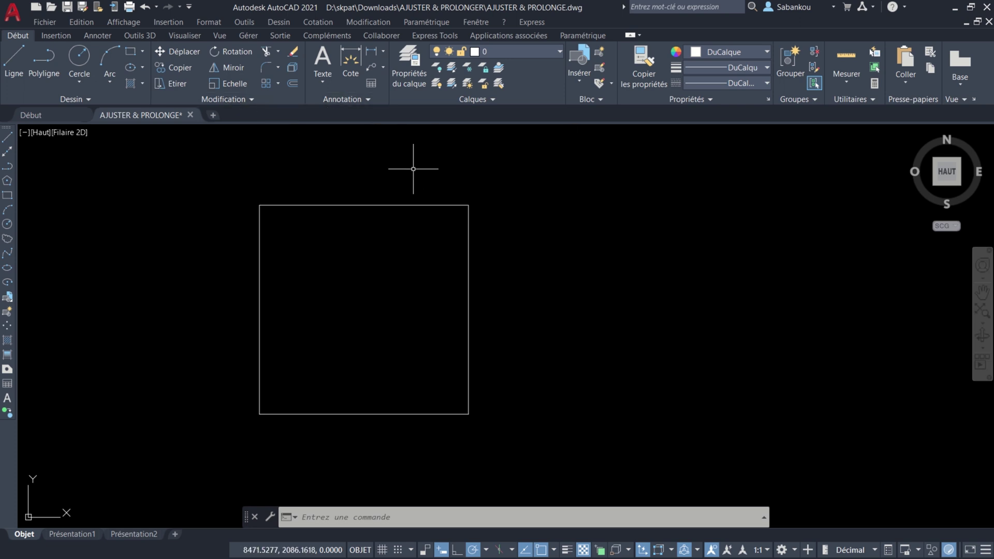
type("DC")
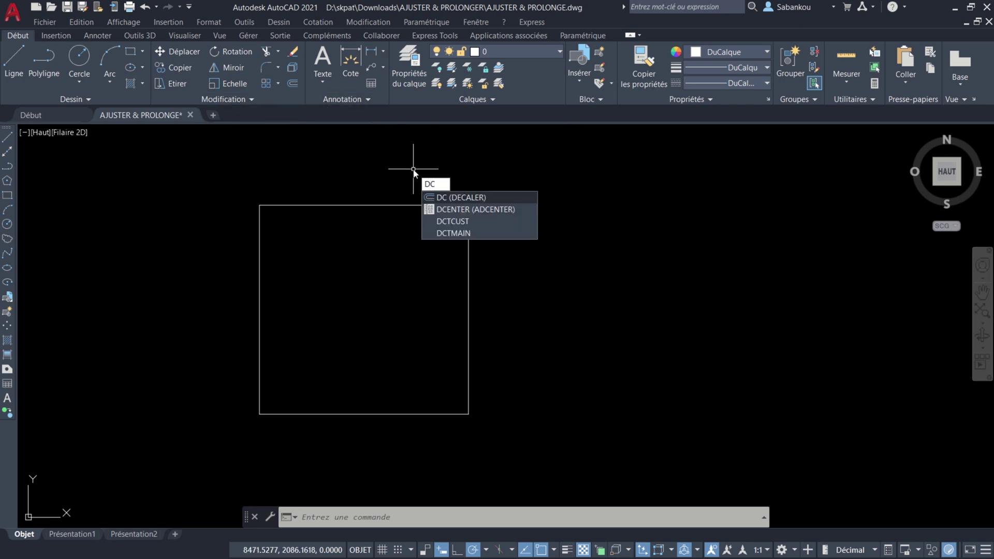
key("Return")
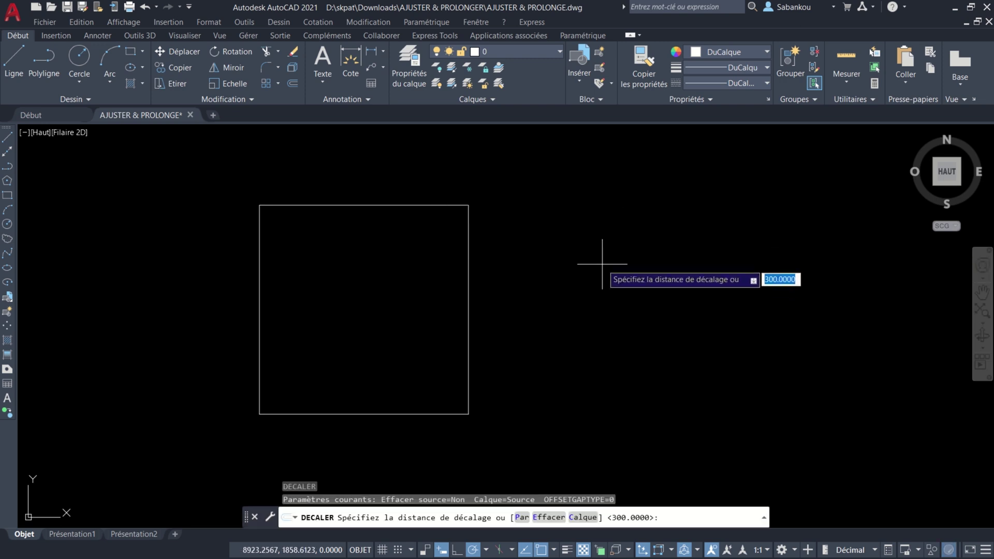
type("1")
type("5")
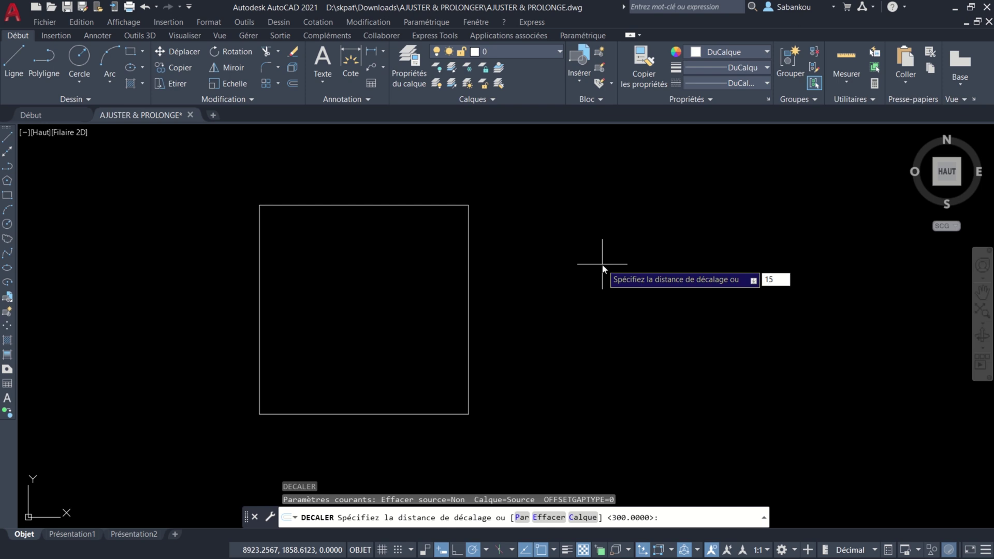
key("Return")
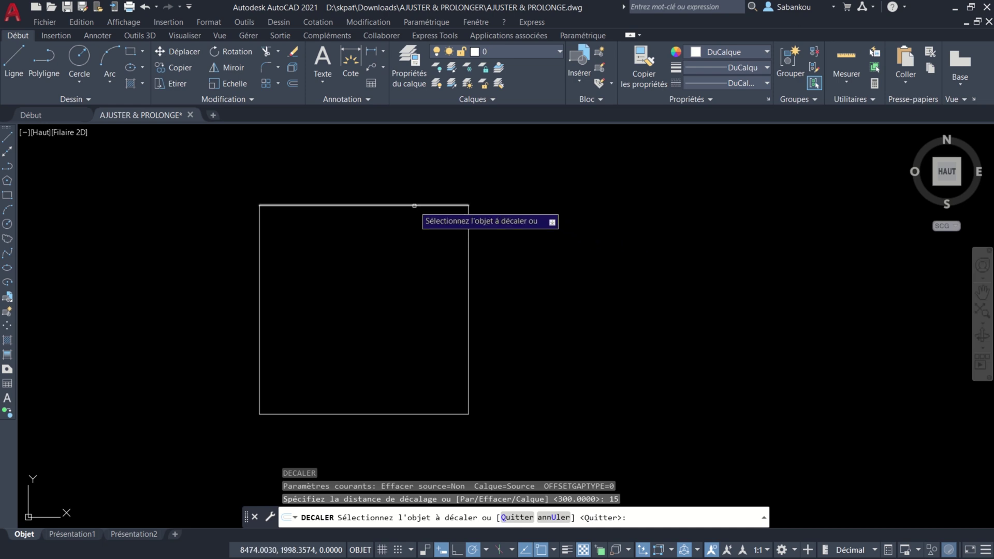
left_click(415, 206)
left_click(411, 255)
Offset the right, bottom and left edges 15 units inward as well.
left_click(464, 265)
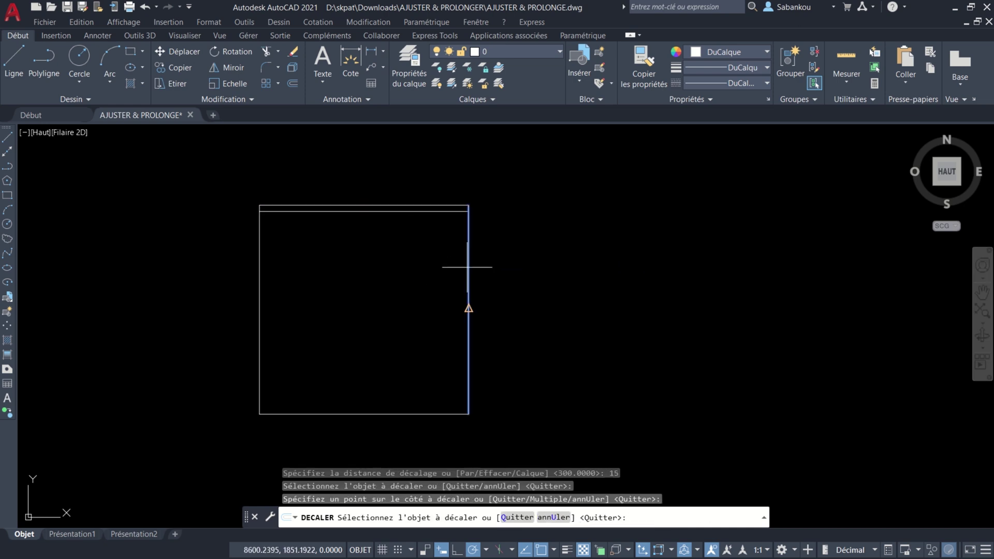
left_click(420, 412)
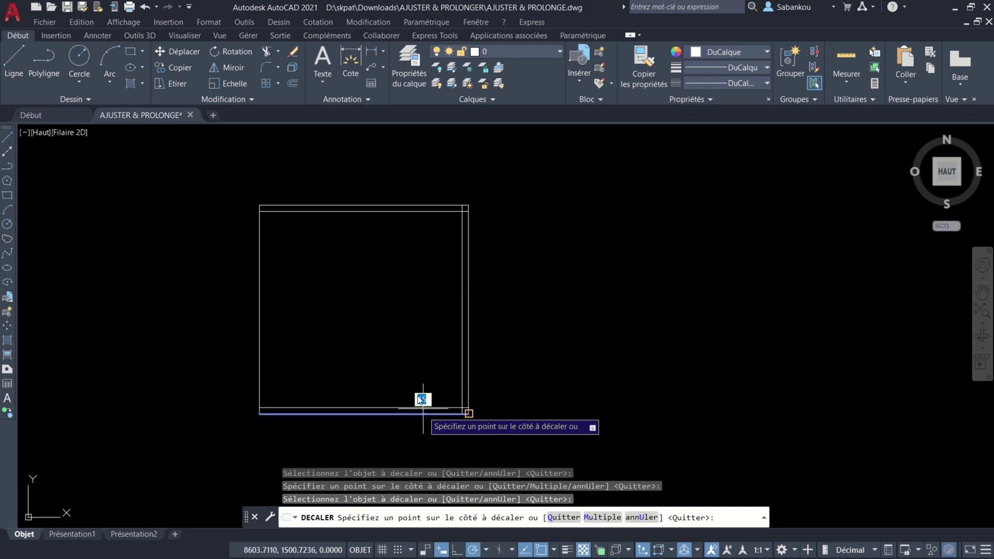
left_click(414, 383)
left_click(258, 316)
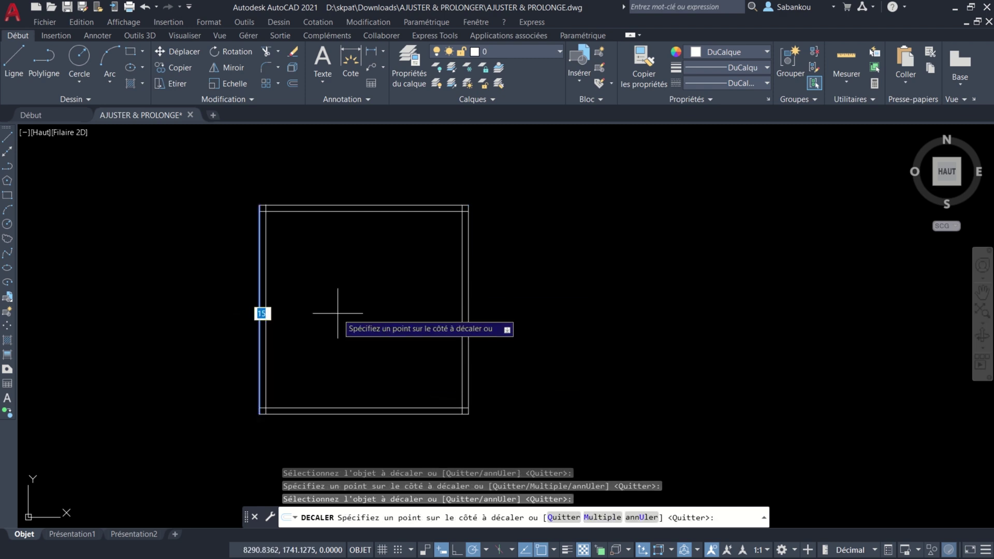
left_click(367, 323)
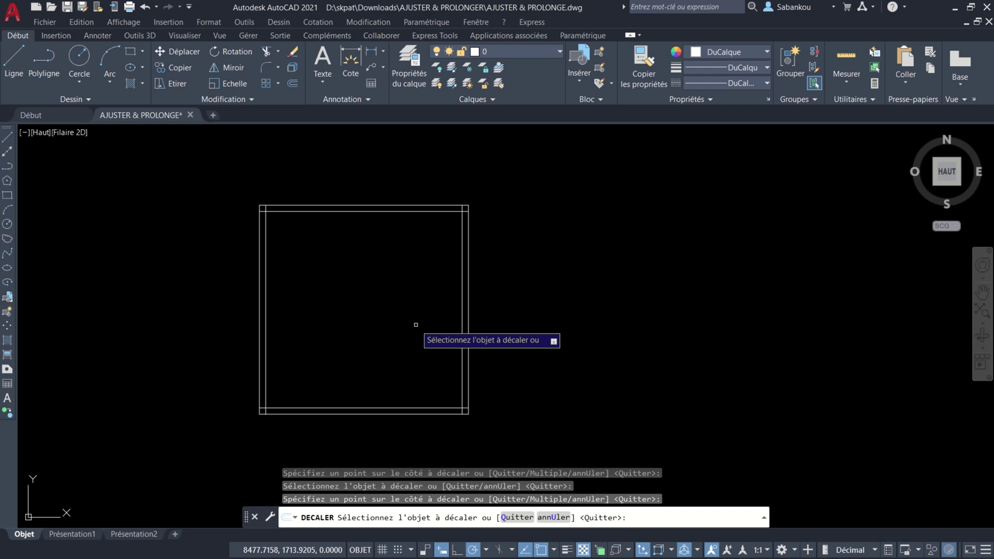
key("Return")
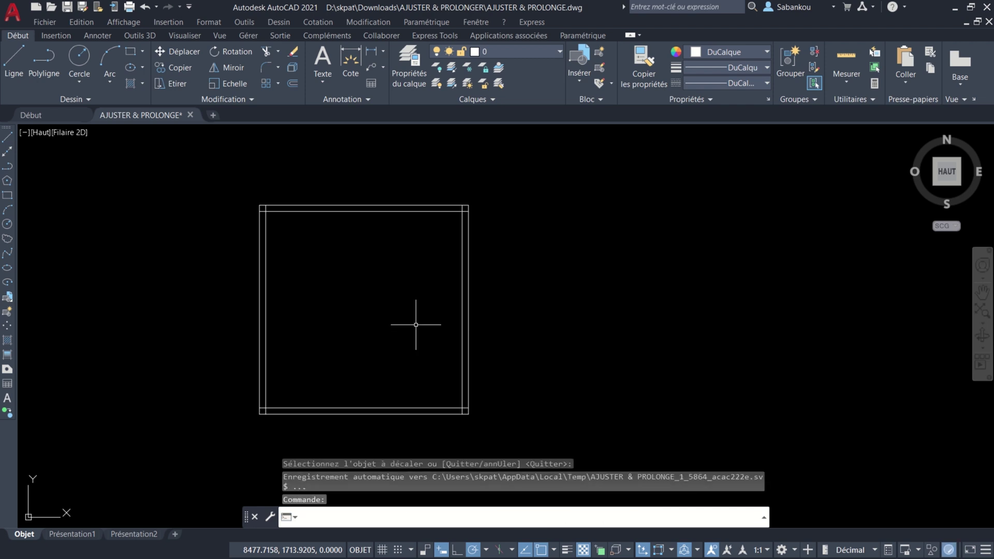
middle_click_drag(381, 372, 526, 363)
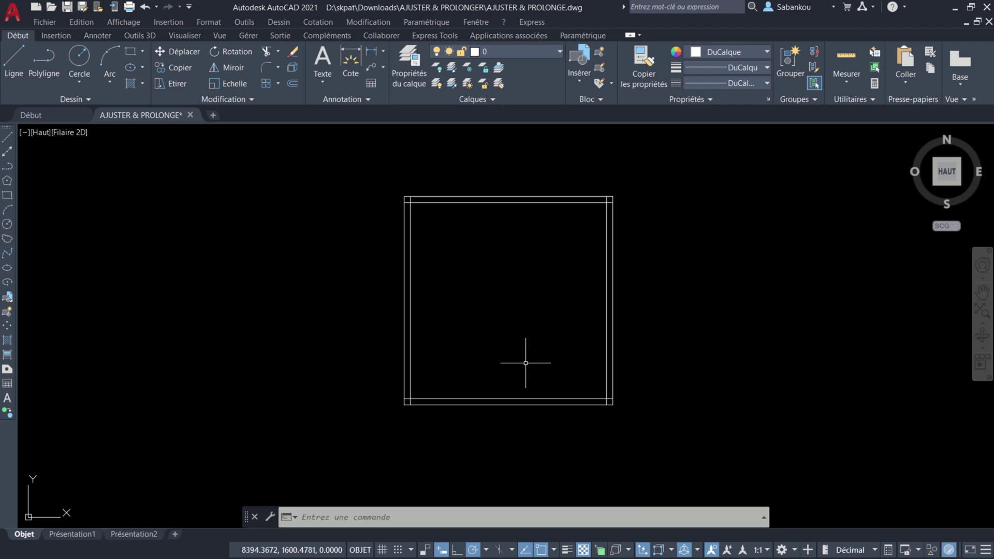
scroll(435, 417, "up", 4)
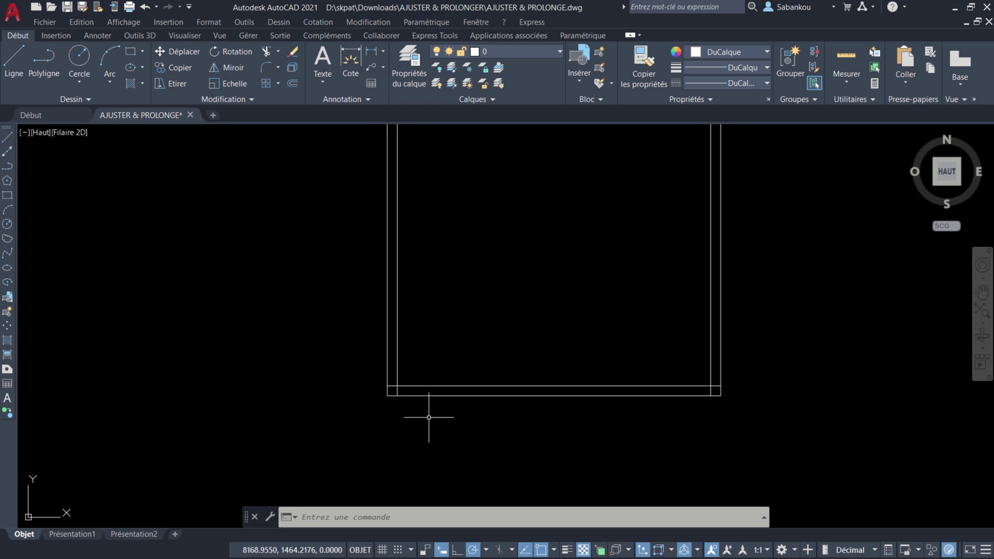
scroll(417, 396, "up", 2)
scroll(404, 394, "up", 3)
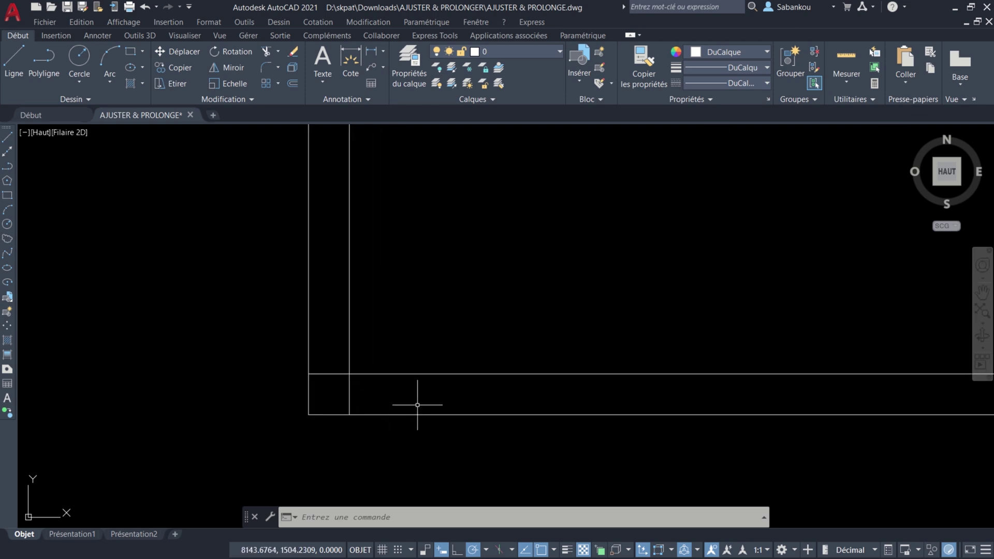
scroll(569, 396, "down", 4)
middle_click_drag(603, 395, 493, 342)
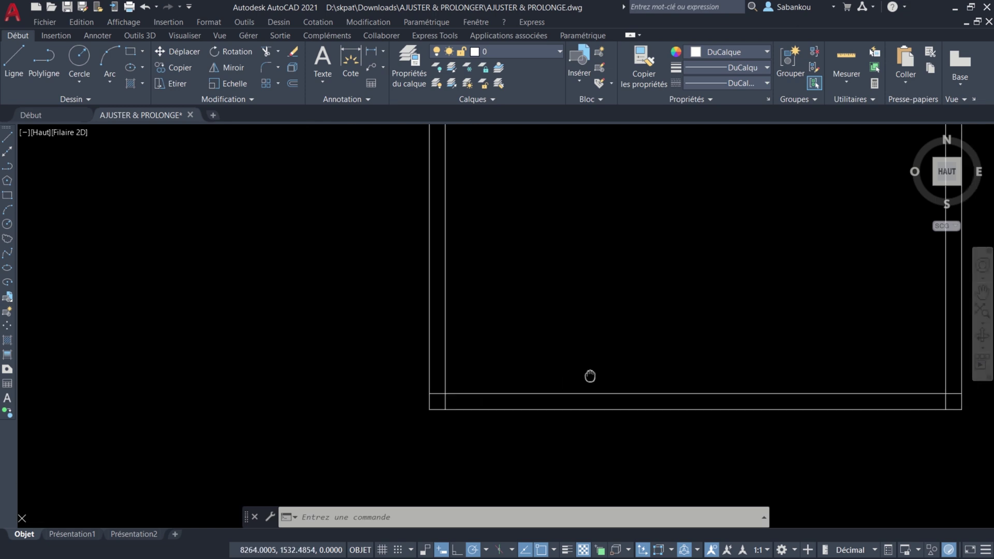
Start trimming with AJ and cut the vertical stub below the bottom wall.
type("A")
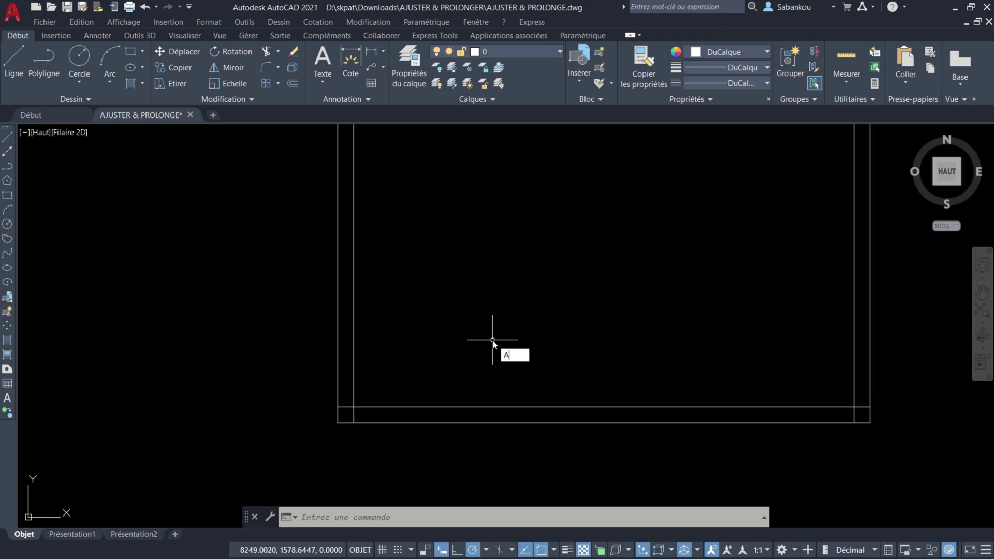
type("J")
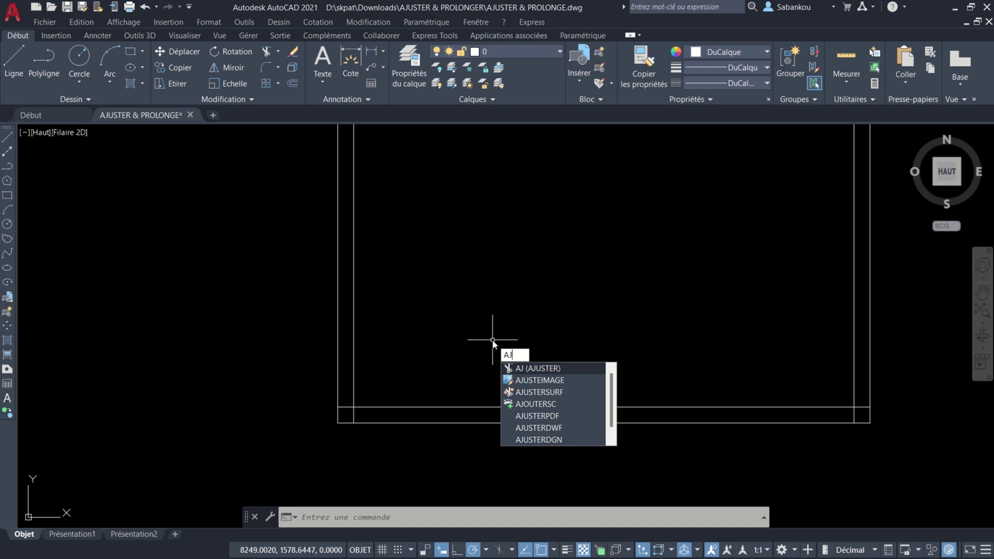
key("Return")
scroll(421, 416, "up", 2)
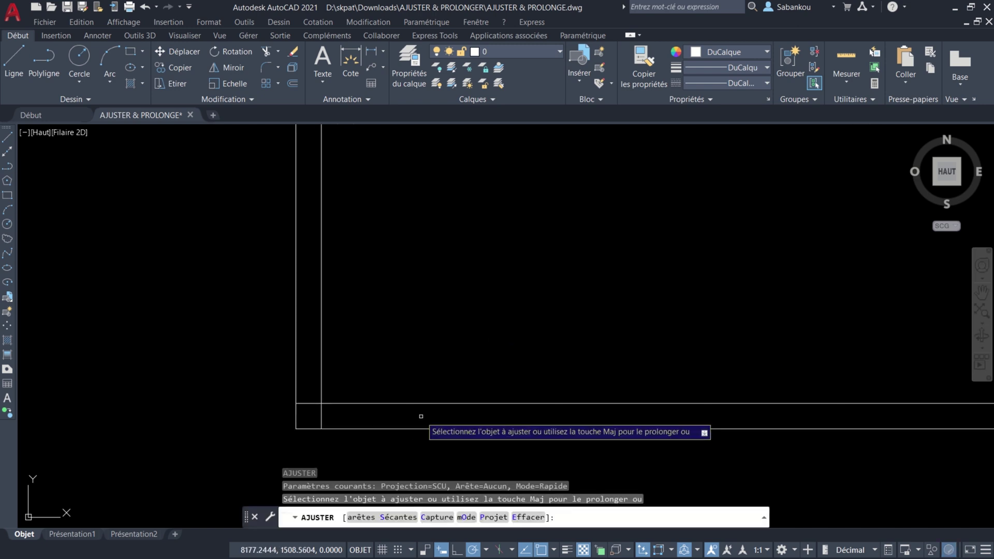
scroll(393, 420, "up", 2)
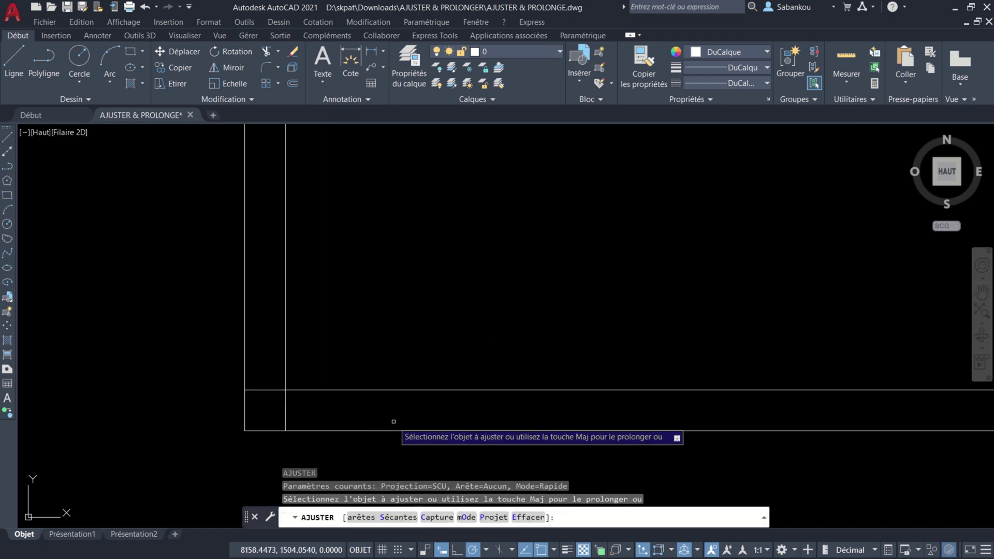
left_click(287, 411)
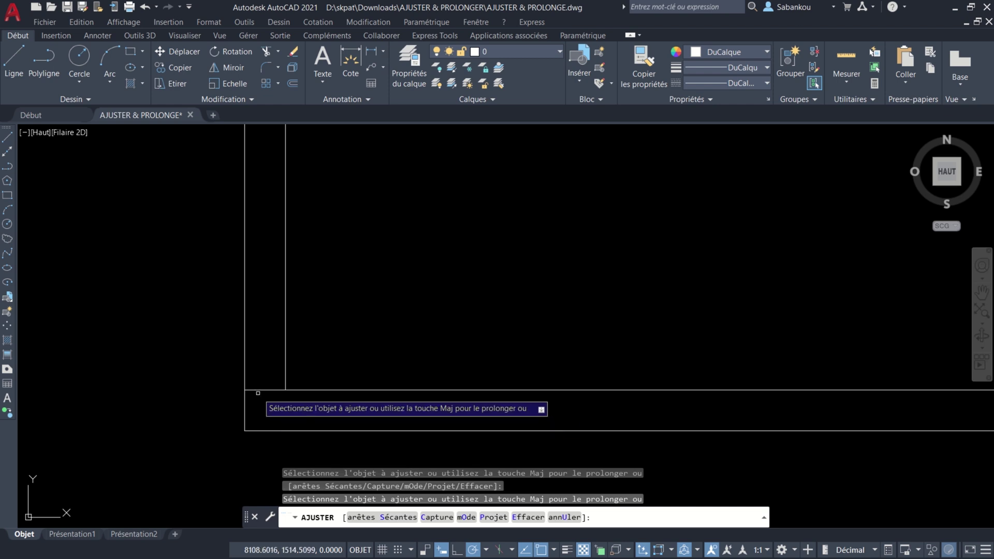
Trim the horizontal stub sticking out past the bottom-right corner.
scroll(725, 298, "down", 3)
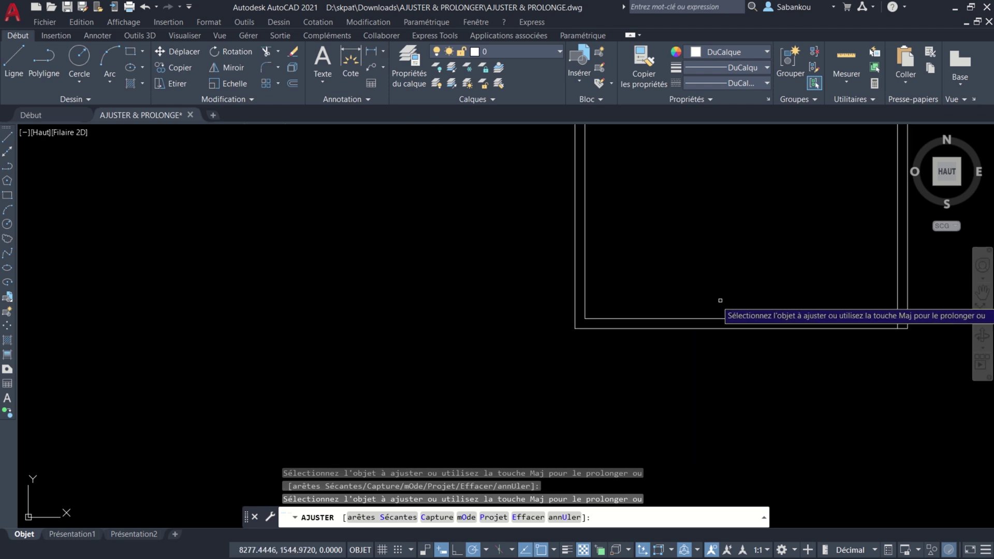
middle_click_drag(721, 300, 405, 393)
scroll(536, 441, "up", 2)
scroll(536, 421, "up", 2)
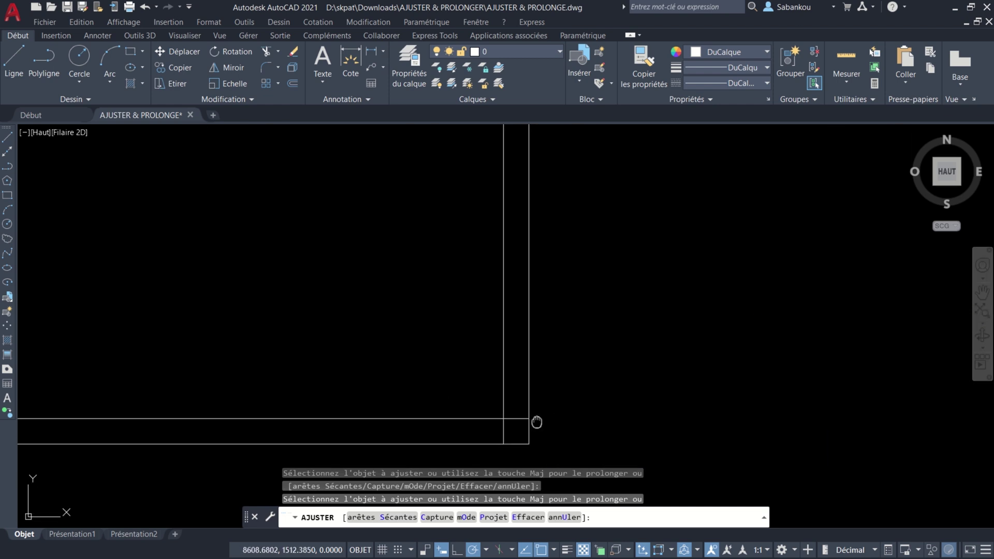
scroll(547, 353, "up", 2)
left_click(518, 337)
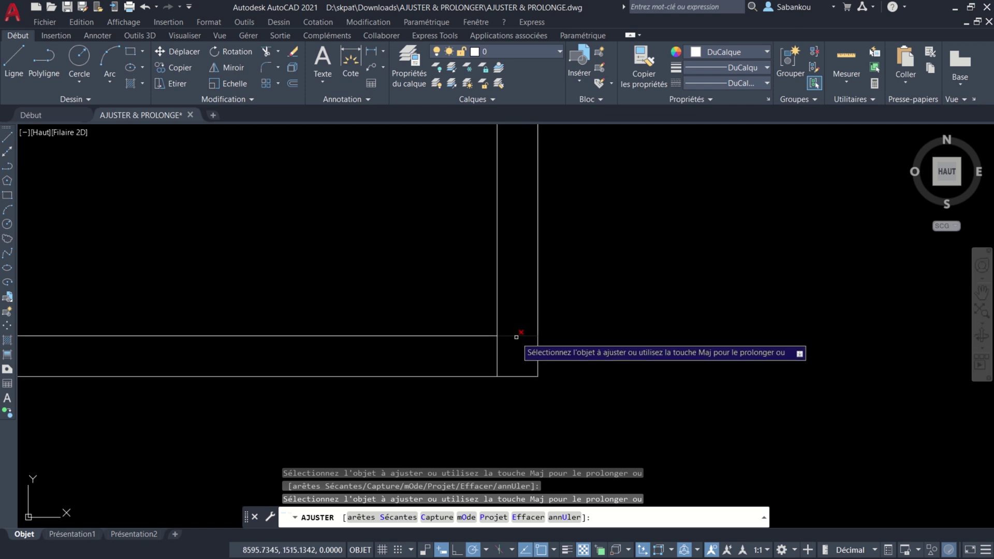
Trim the inner vertical and horizontal line ends overshooting the next corner.
scroll(597, 305, "down", 3)
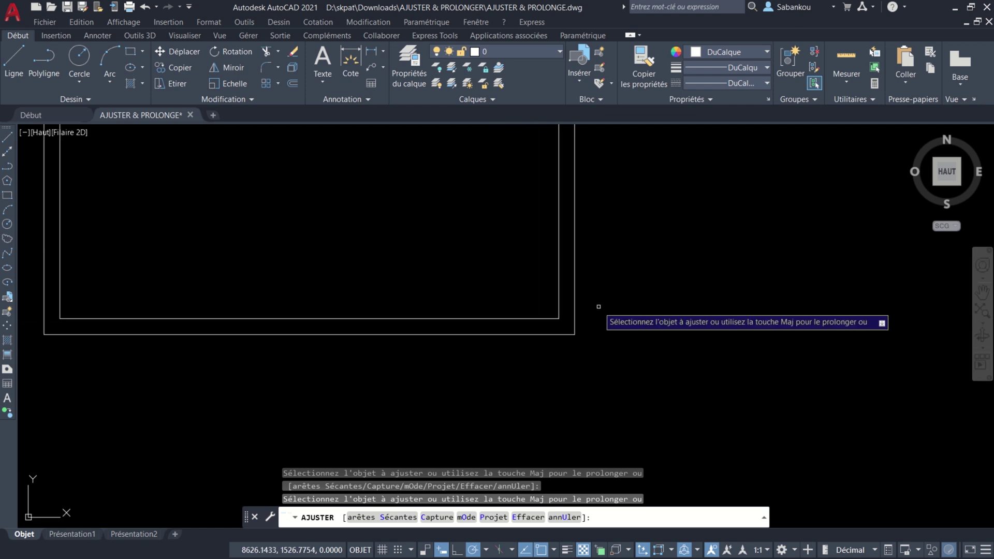
middle_click_drag(599, 309, 644, 338)
scroll(643, 337, "down", 3)
scroll(594, 312, "down", 1)
scroll(656, 274, "up", 5)
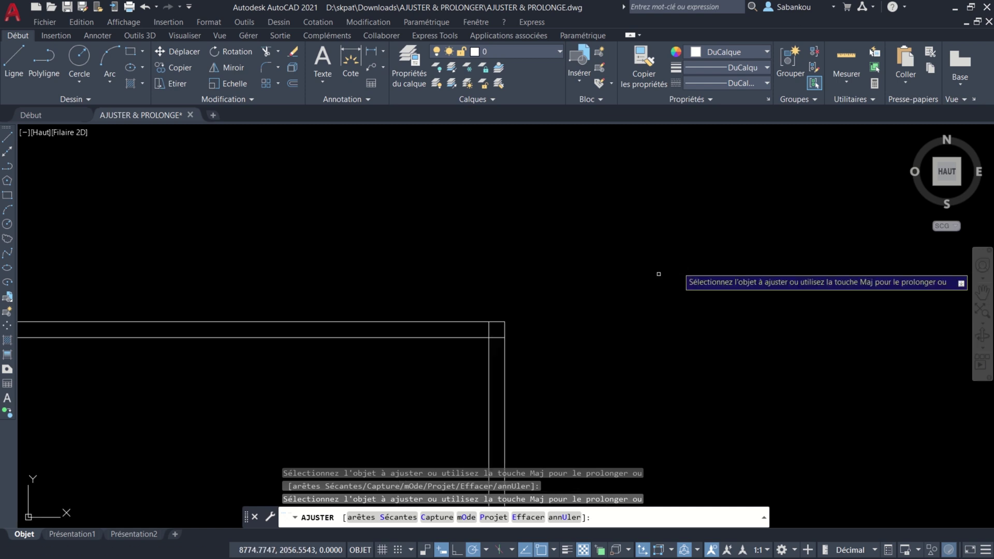
scroll(657, 277, "up", 4)
middle_click_drag(377, 348, 461, 205)
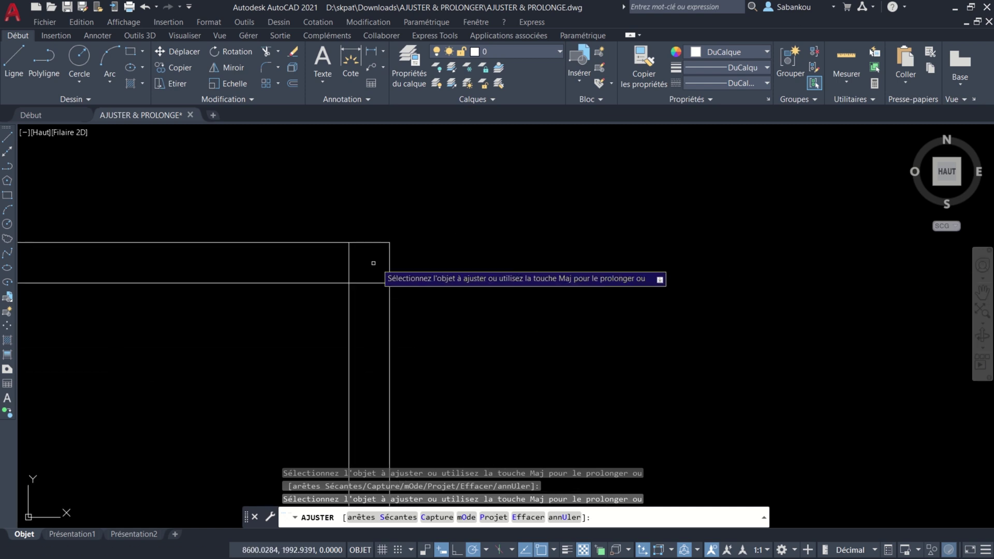
left_click(349, 262)
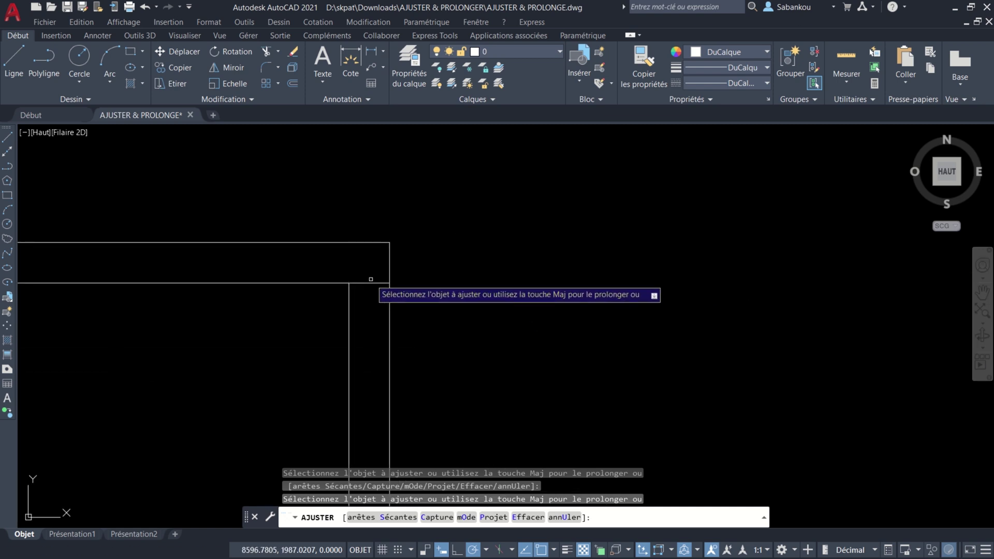
left_click(371, 283)
Trim the inner line overshoots at the last corner and end trimming.
scroll(370, 283, "down", 1)
middle_click_drag(370, 282, 344, 322)
scroll(344, 322, "down", 3)
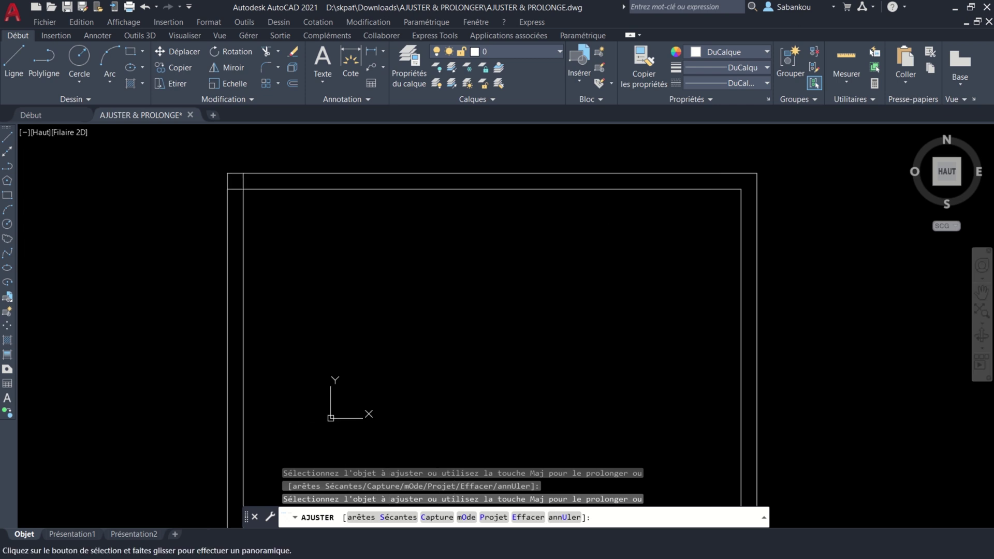
scroll(224, 179, "up", 1)
scroll(259, 178, "up", 4)
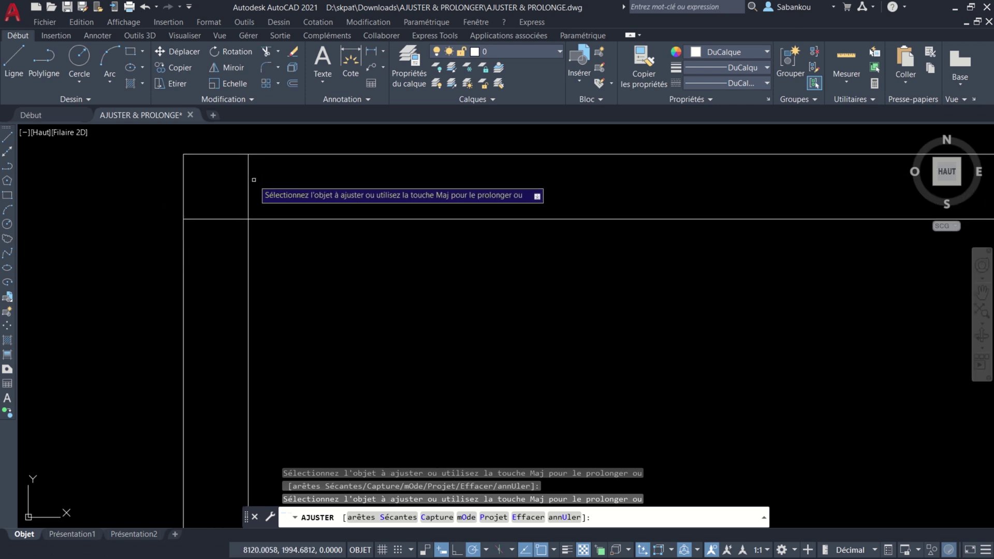
left_click(249, 179)
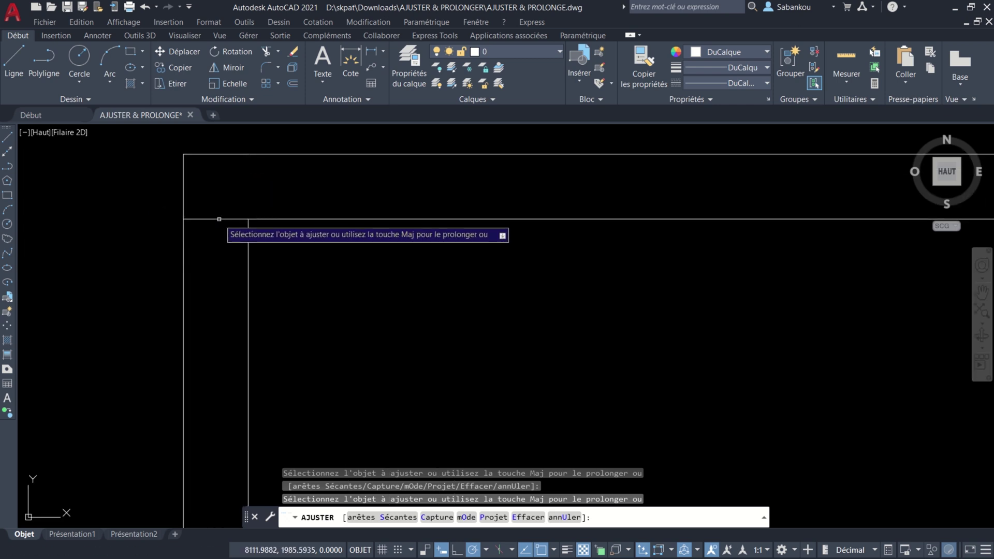
left_click(219, 219)
scroll(504, 310, "down", 2)
middle_click_drag(504, 310, 607, 333)
scroll(570, 311, "down", 3)
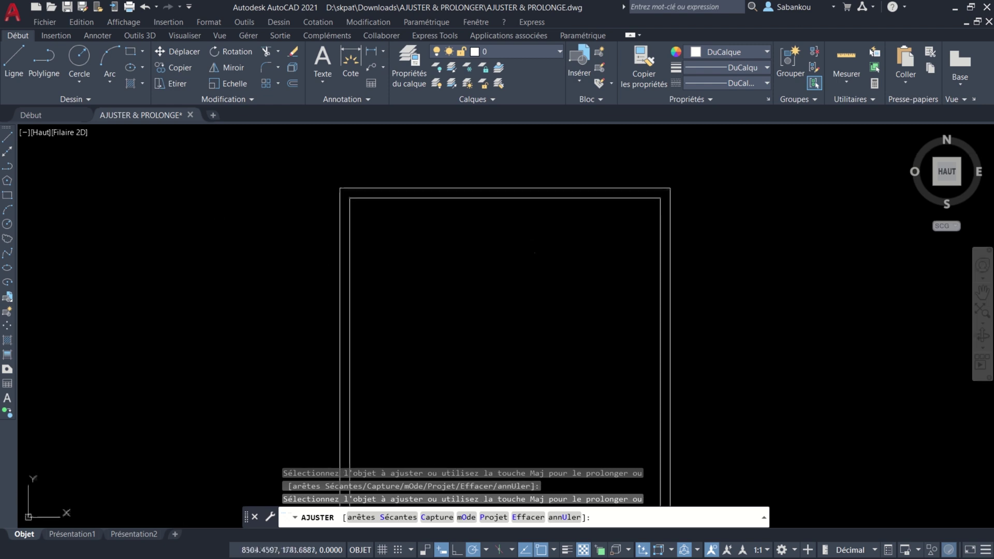
scroll(588, 288, "down", 2)
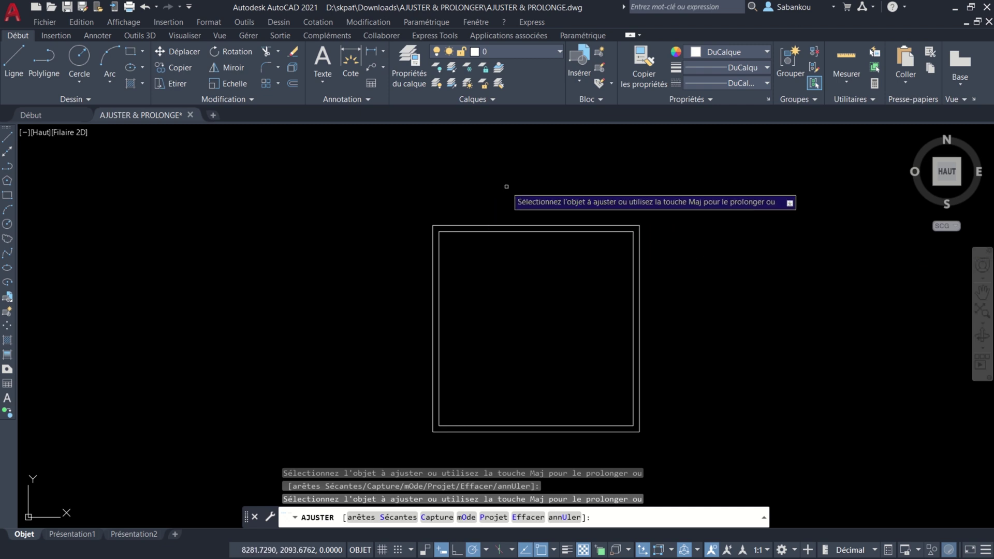
key("Return")
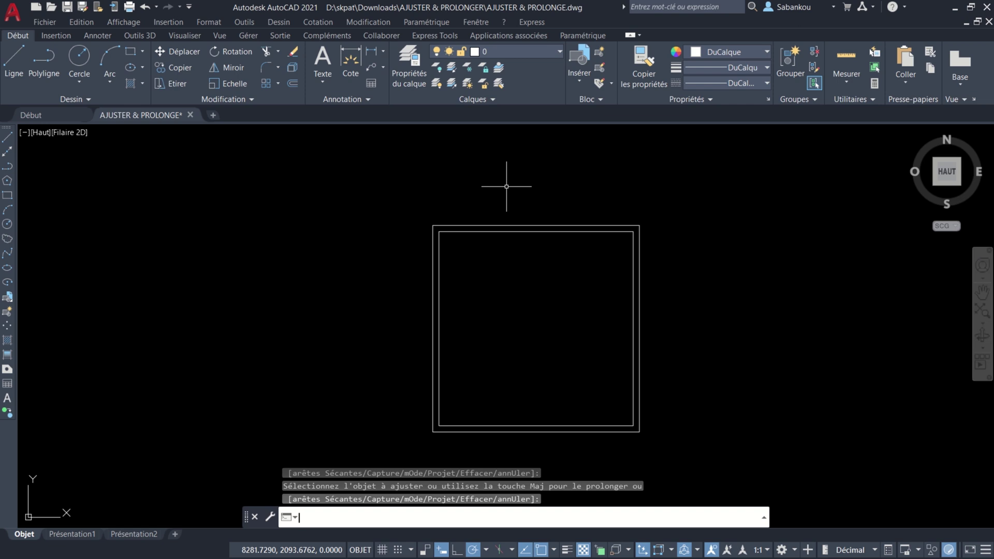
Draw a 105-unit vertical line upward from the outer bottom wall line, crossing both walls.
scroll(571, 399, "up", 2)
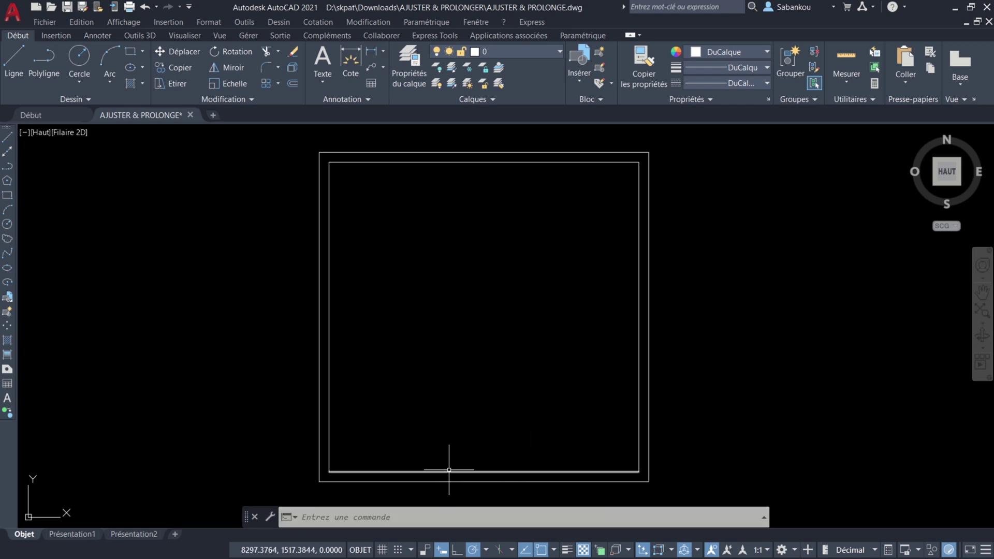
scroll(452, 460, "up", 2)
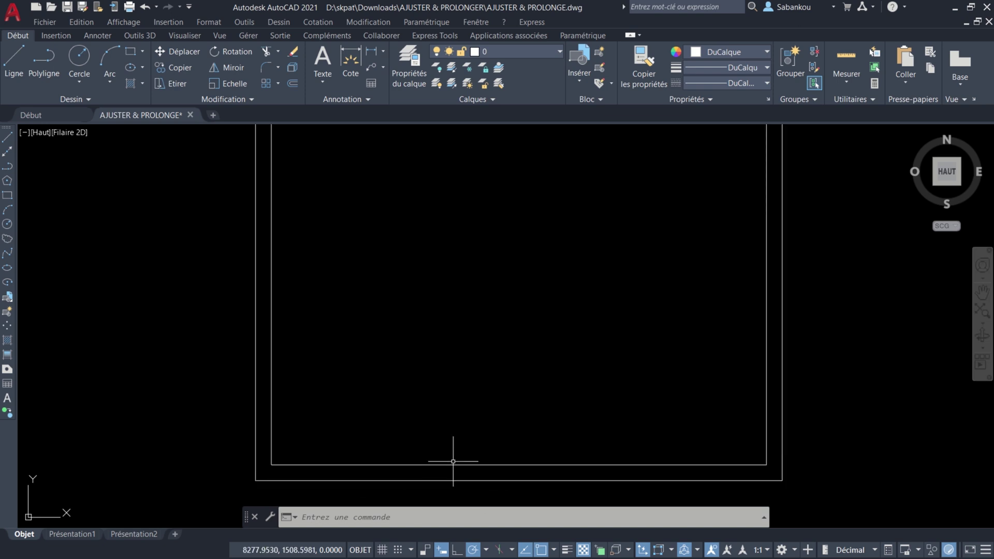
scroll(457, 450, "up", 2)
middle_click_drag(457, 451, 472, 268)
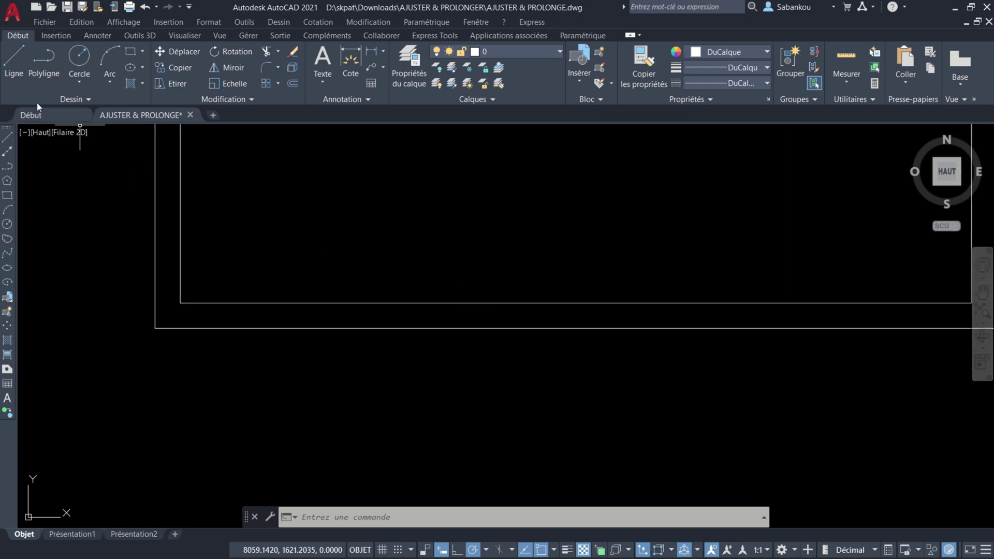
left_click(16, 58)
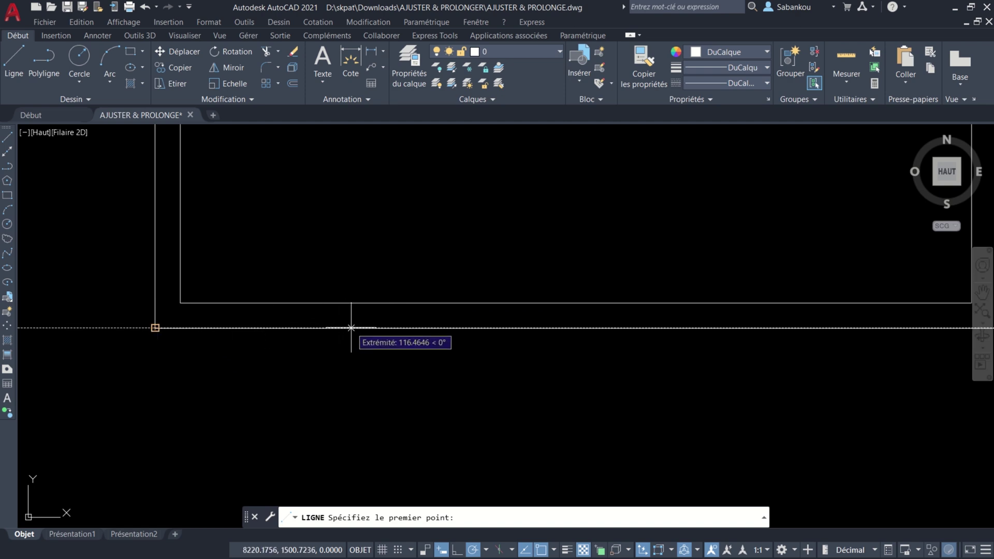
left_click(351, 328)
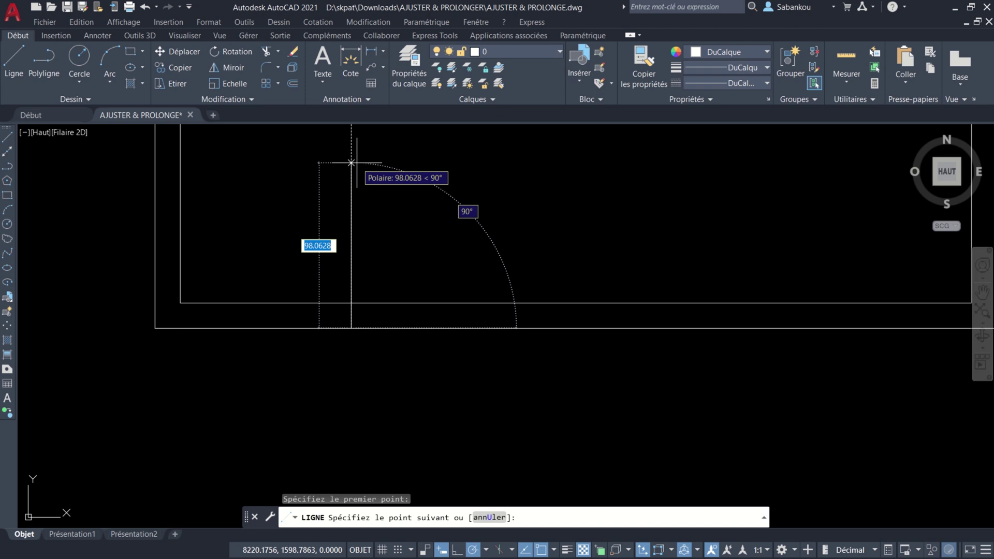
type("105")
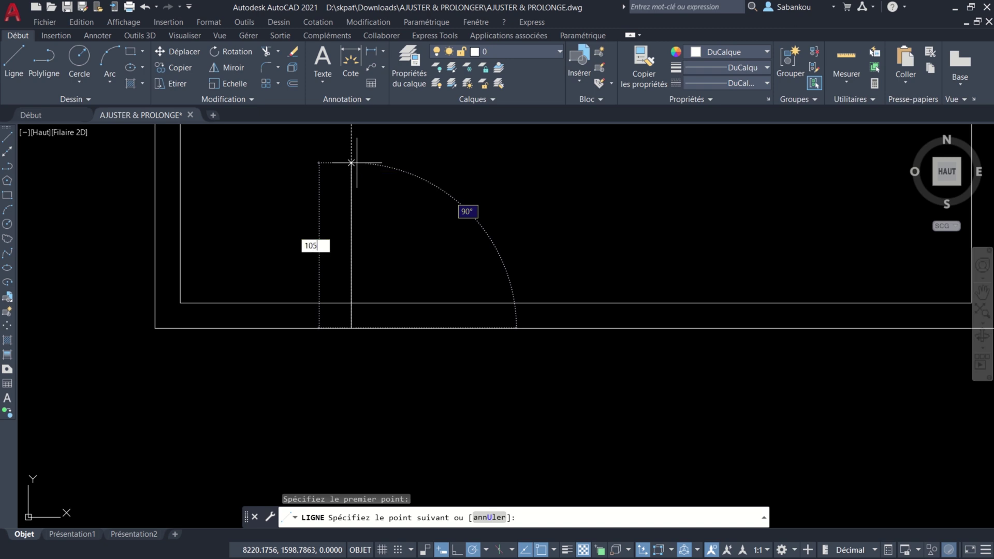
key("Return")
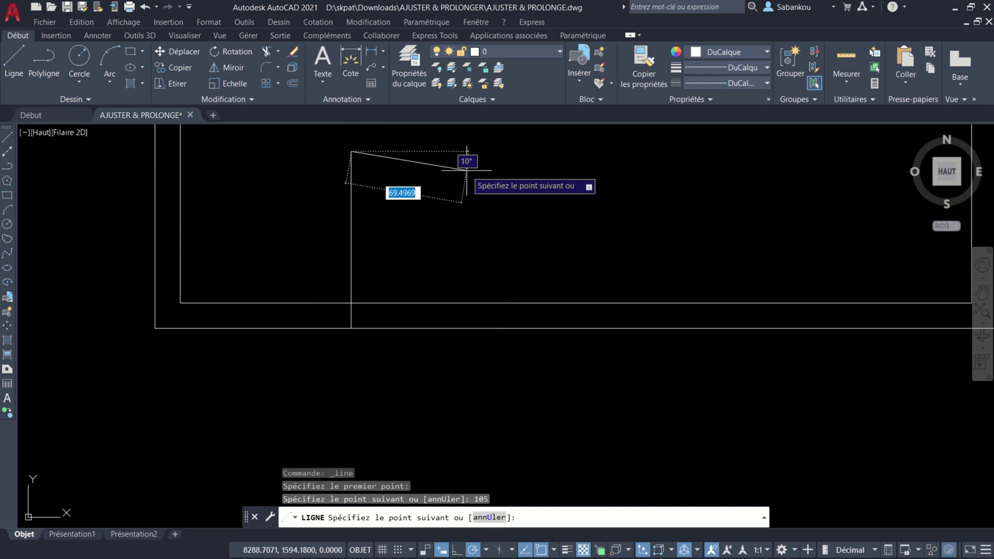
key("Return")
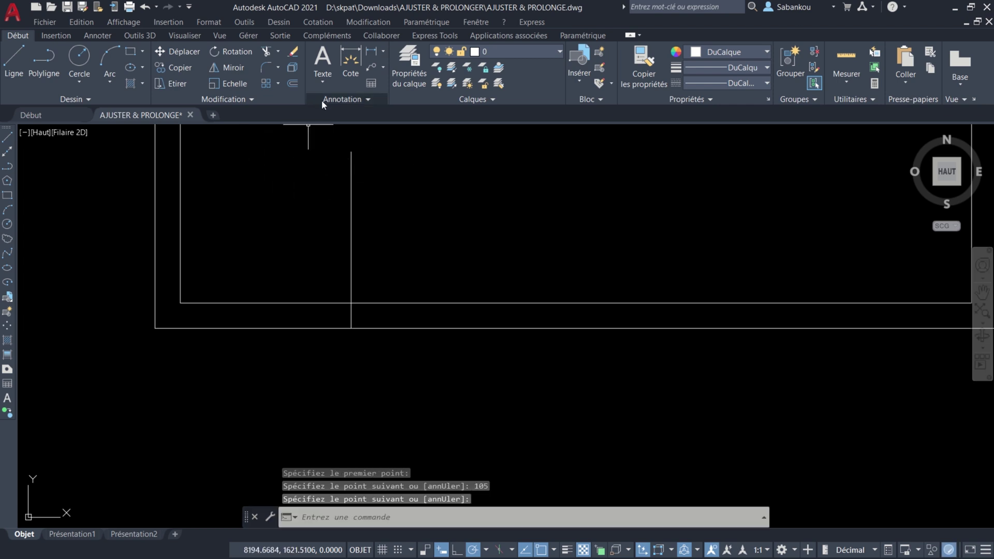
Offset the vertical line 90 units to the right to set the door opening width.
left_click(298, 83)
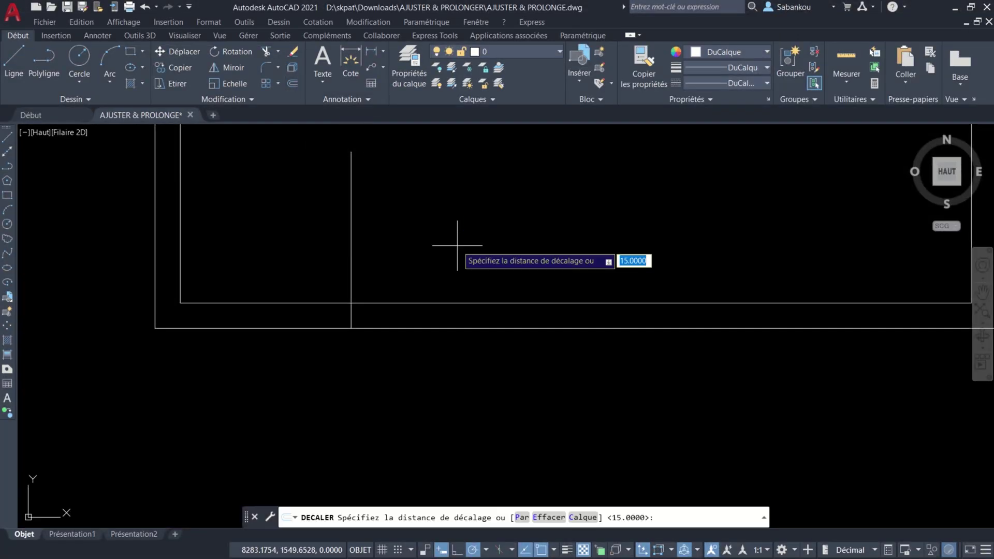
type("90")
key("Return")
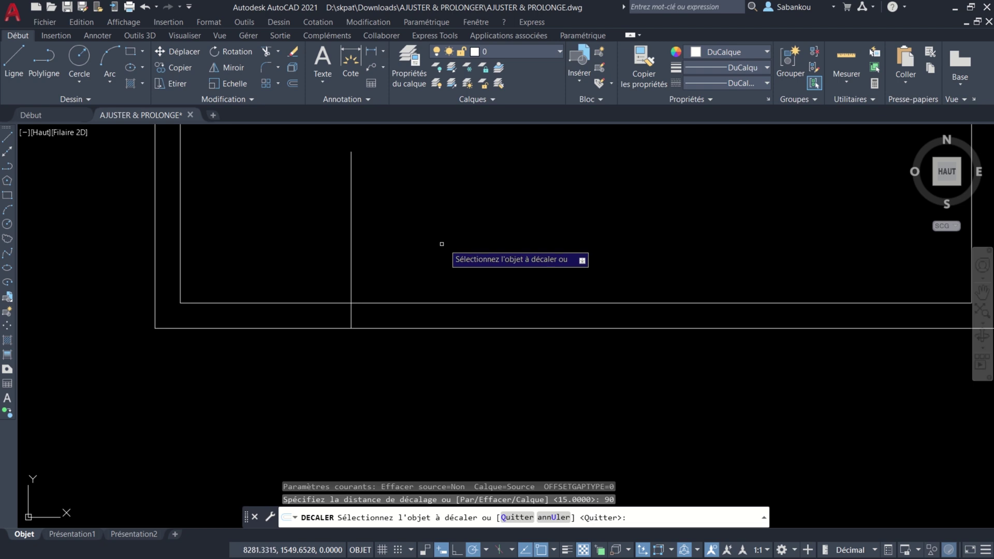
left_click(350, 233)
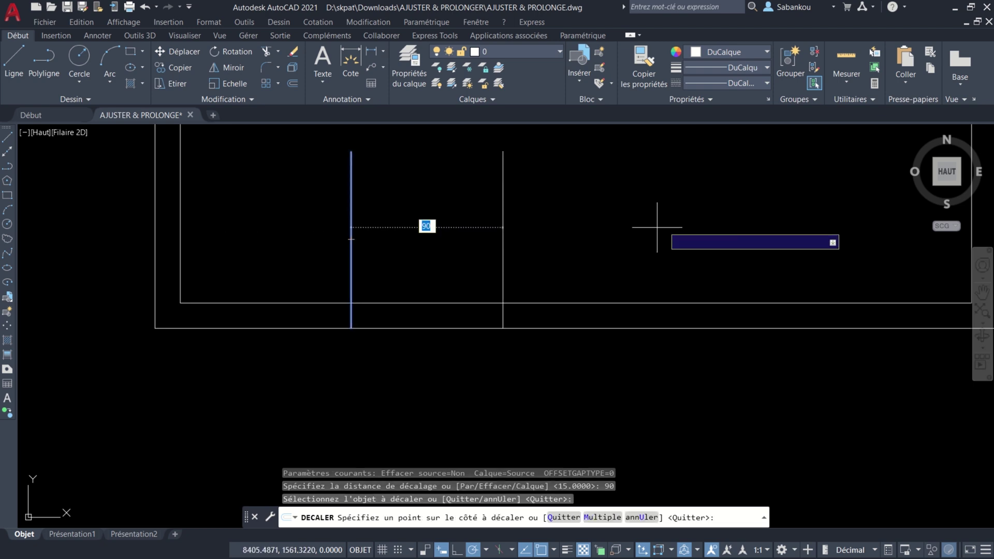
left_click(592, 232)
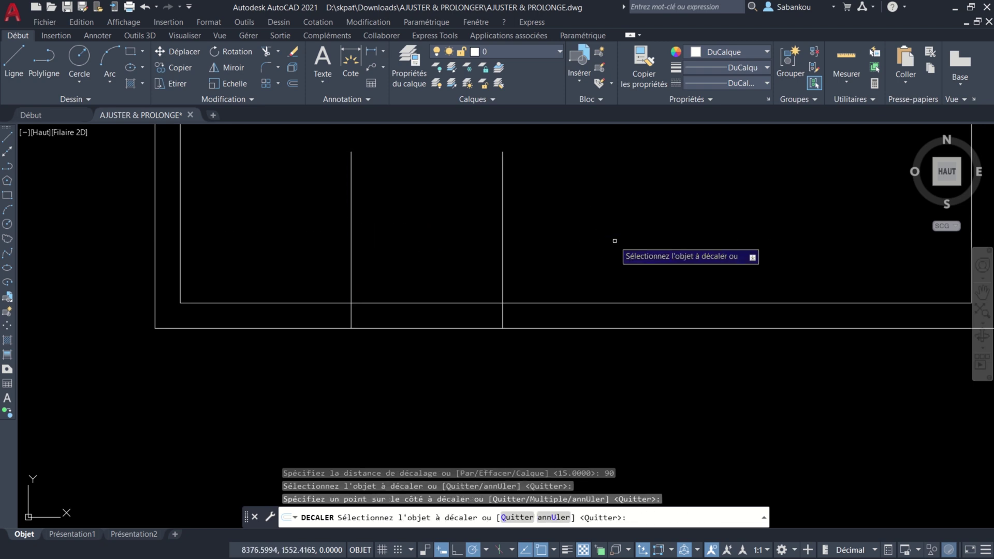
key("Return")
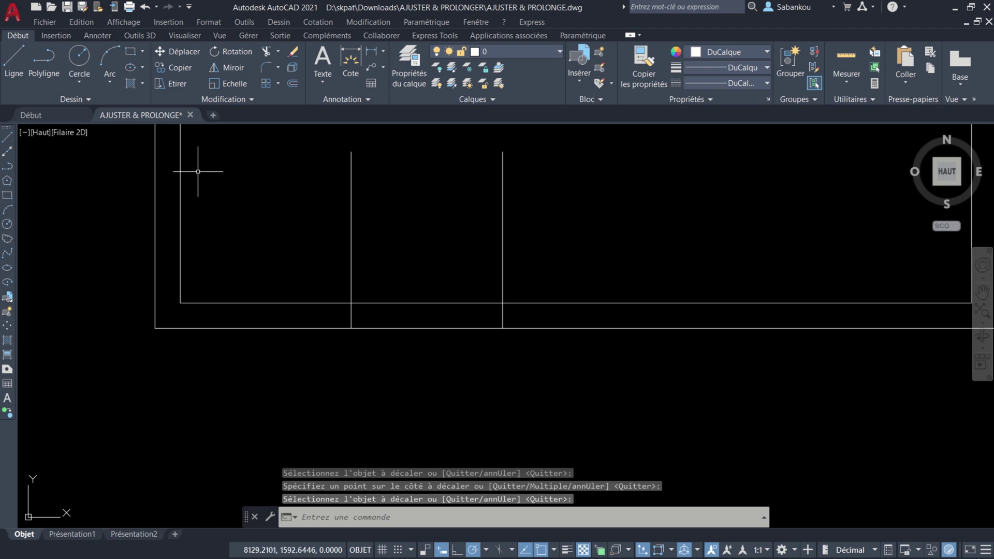
Draw a centre-start-end arc centred at the left line's inner-wall point, from the right line to the left line's top.
left_click(109, 81)
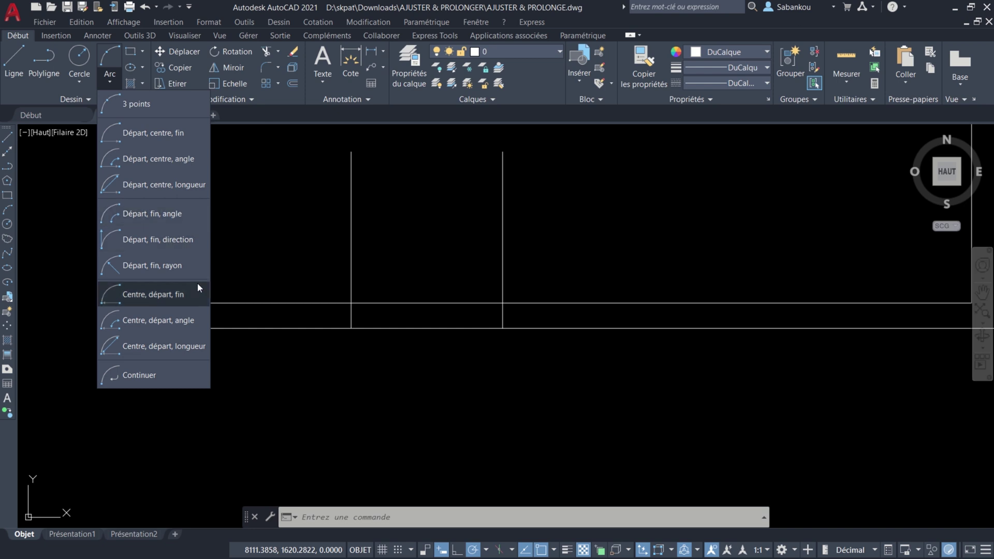
left_click(172, 293)
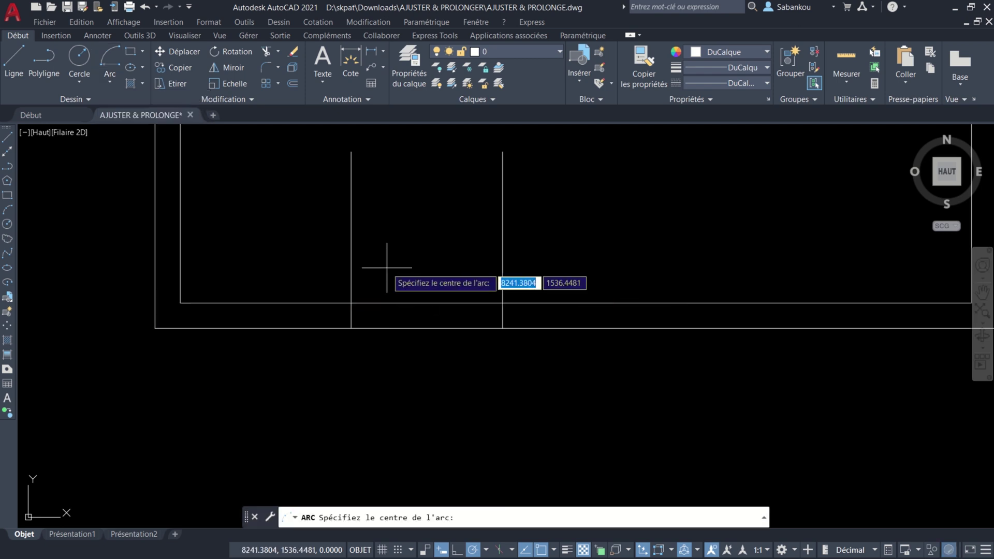
left_click(351, 302)
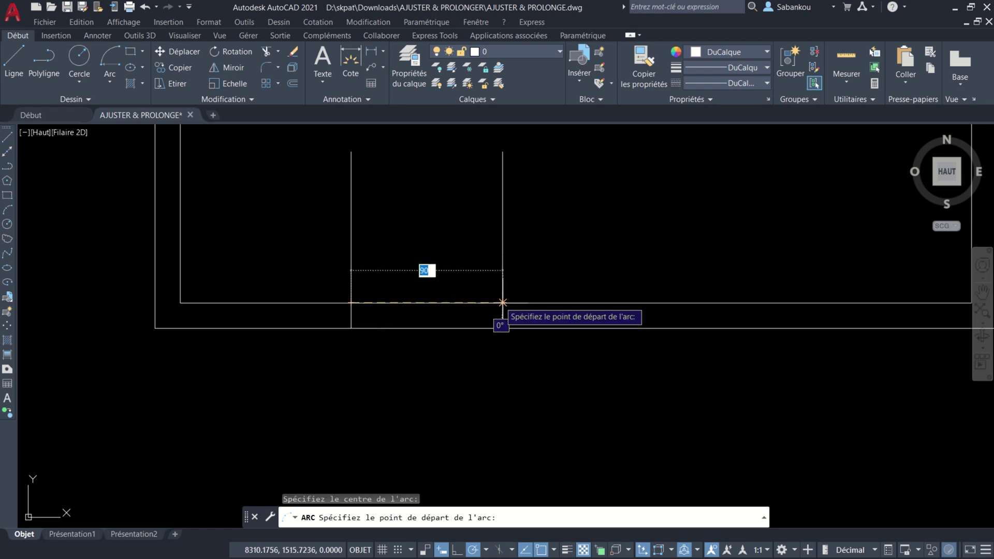
left_click(502, 302)
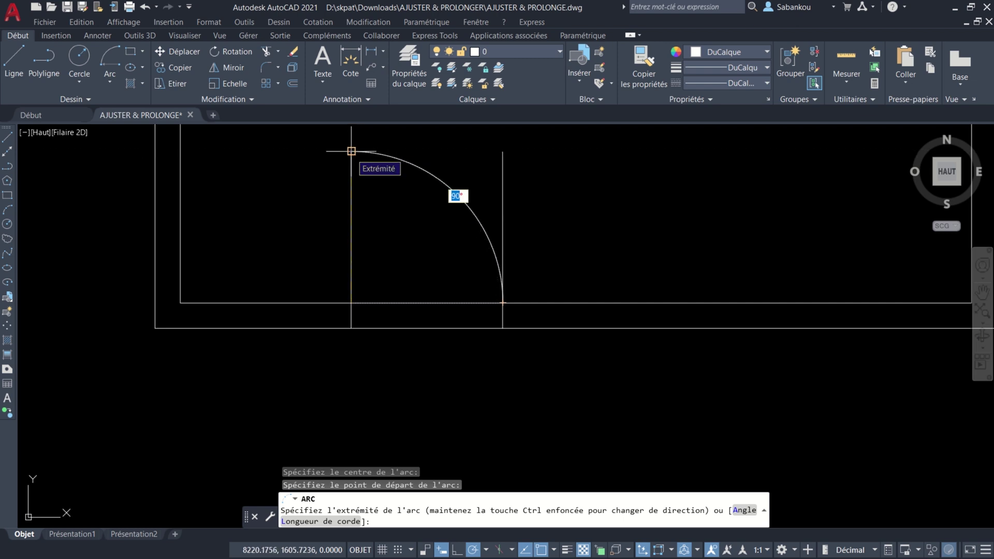
left_click(351, 151)
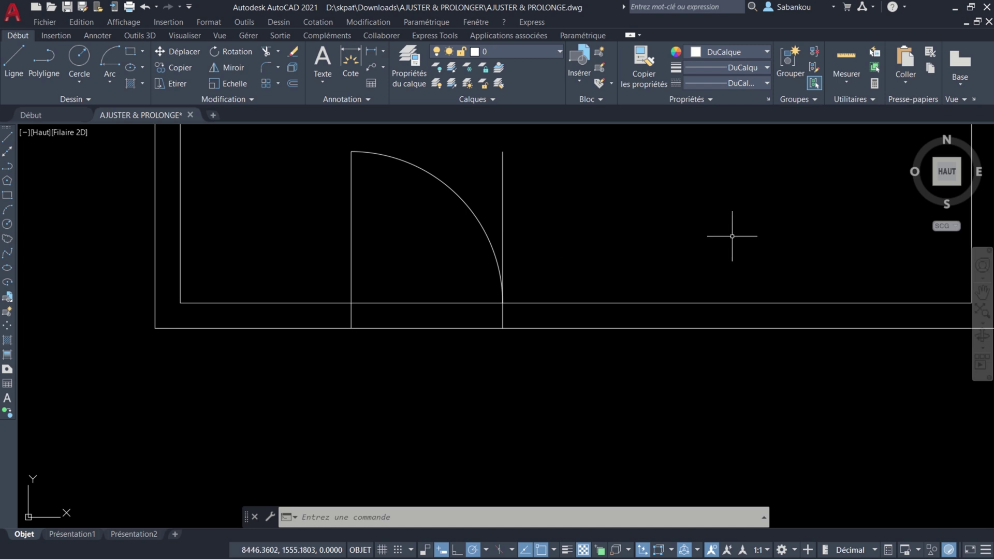
Trim the right line above the arc and the inner and outer wall lines inside the door opening.
type("AJ")
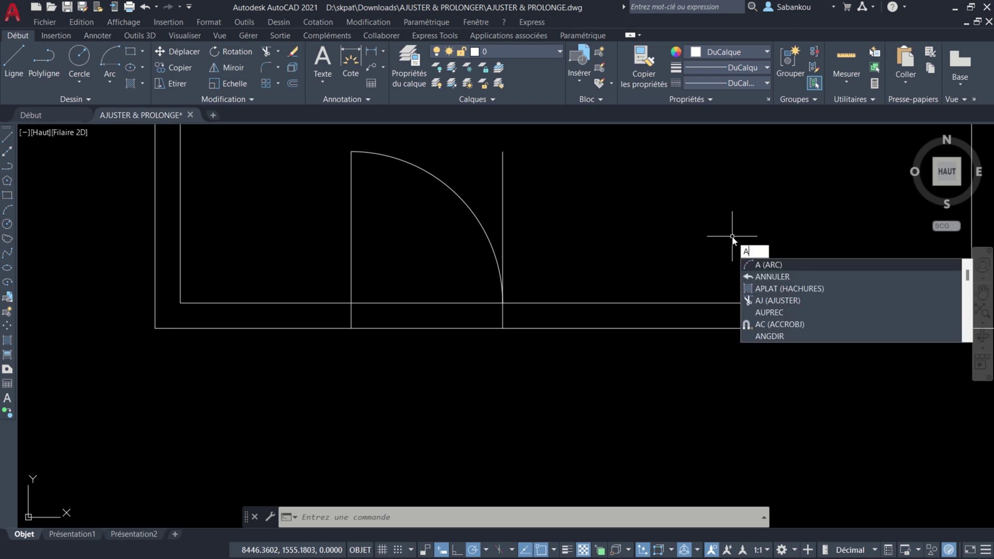
key("Return")
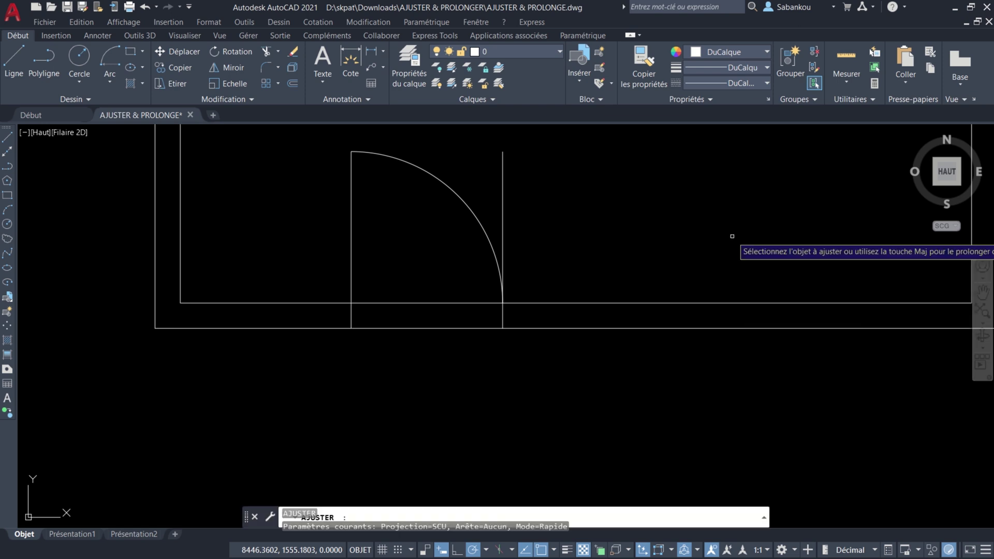
left_click(502, 185)
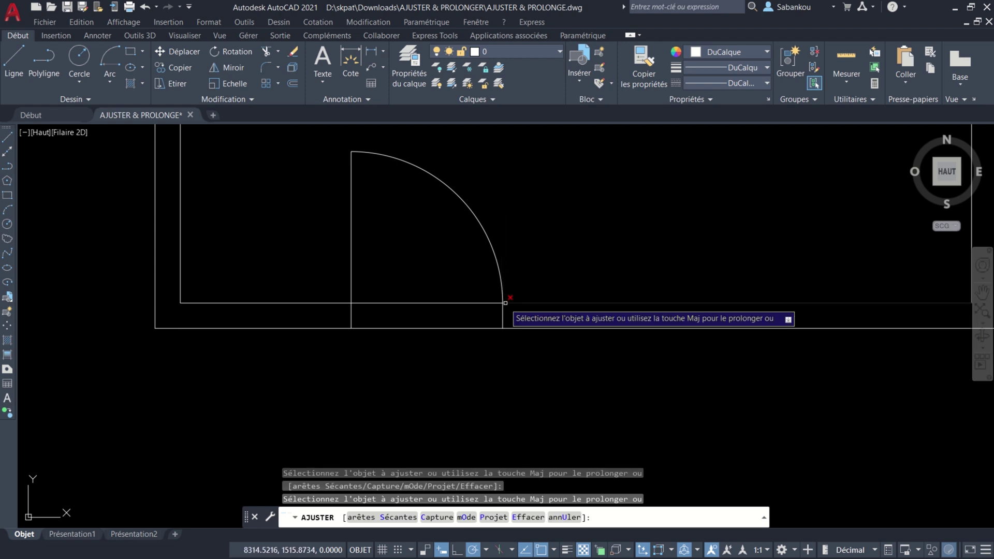
left_click(473, 303)
left_click(494, 328)
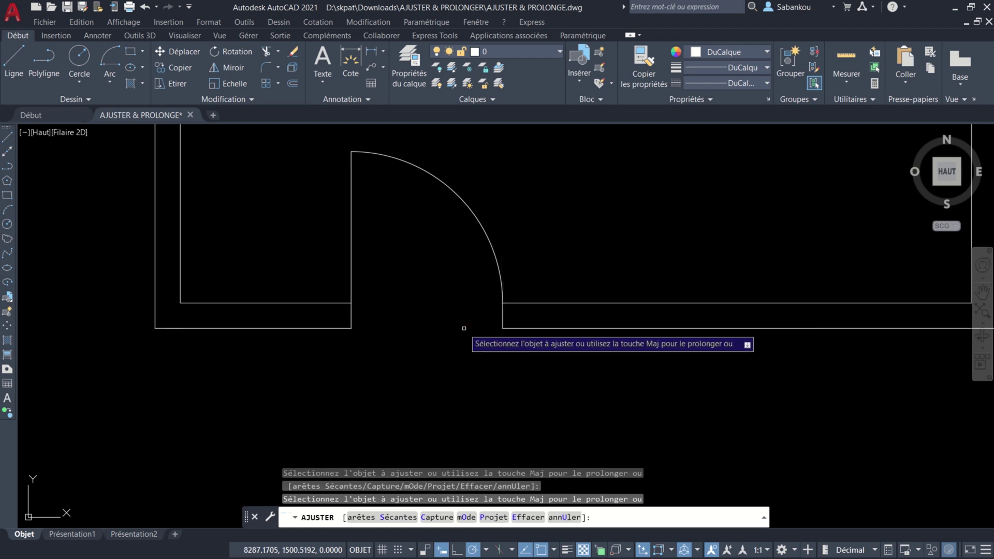
key("Return")
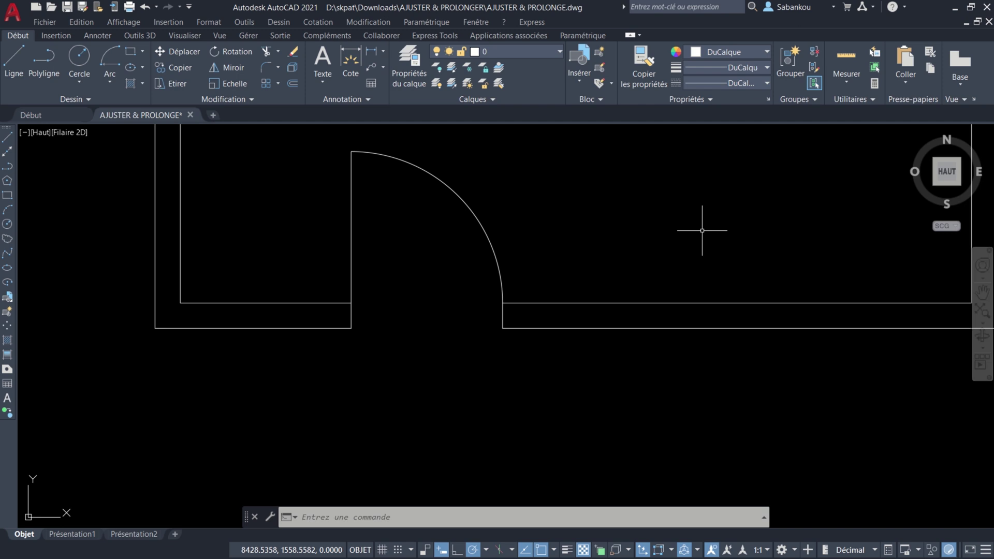
Zoom out and pan from the room over to the two sets of line exercises.
scroll(702, 231, "down", 2)
middle_click_drag(703, 235, 725, 195)
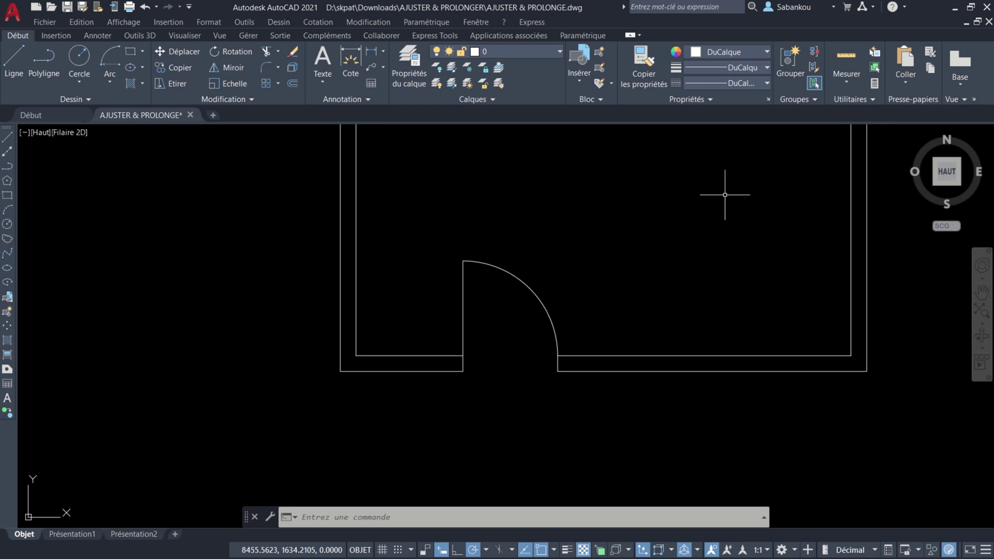
scroll(728, 194, "down", 1)
scroll(732, 193, "down", 1)
scroll(738, 218, "down", 1)
mouse_move(739, 229)
middle_mouse_down()
mouse_move(735, 290)
mouse_move(667, 269)
middle_mouse_up()
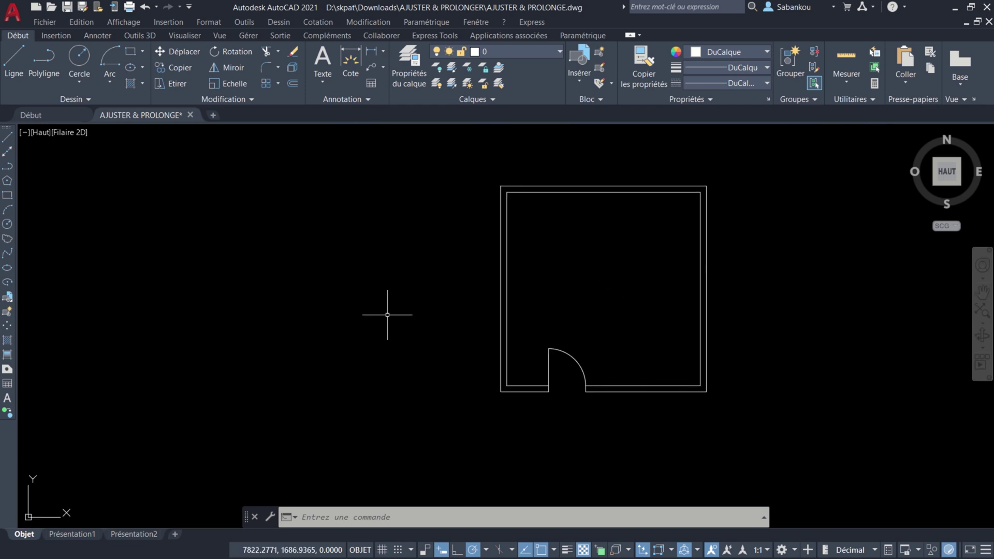
scroll(387, 314, "down", 1)
middle_click_drag(322, 317, 673, 290)
middle_click_drag(370, 284, 630, 281)
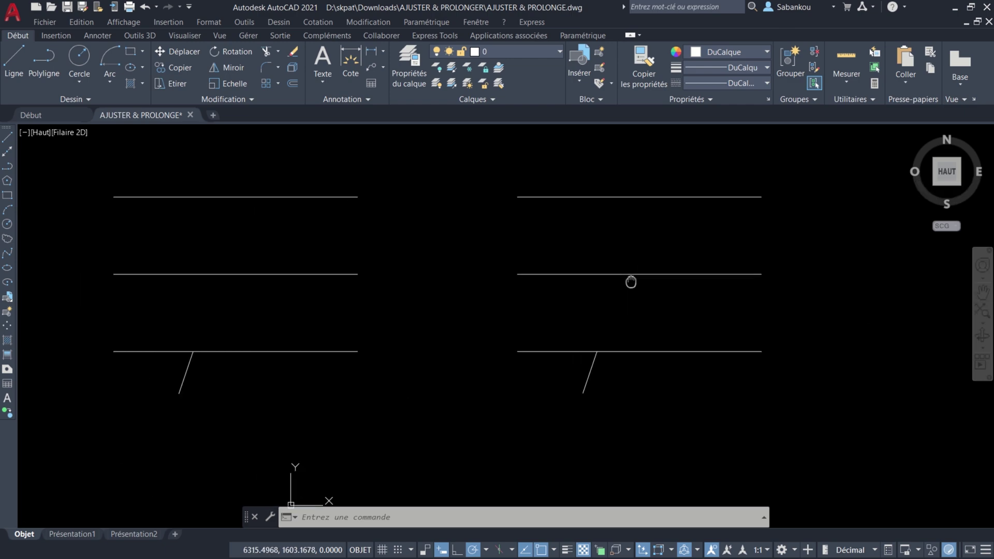
mouse_move(492, 276)
middle_mouse_down()
mouse_move(547, 310)
mouse_move(561, 296)
middle_mouse_up()
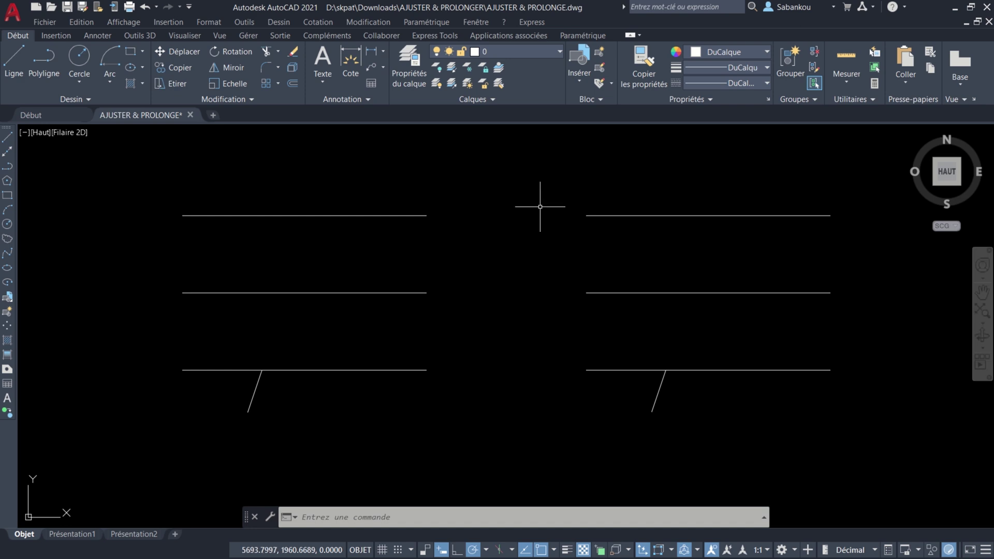
left_click(278, 51)
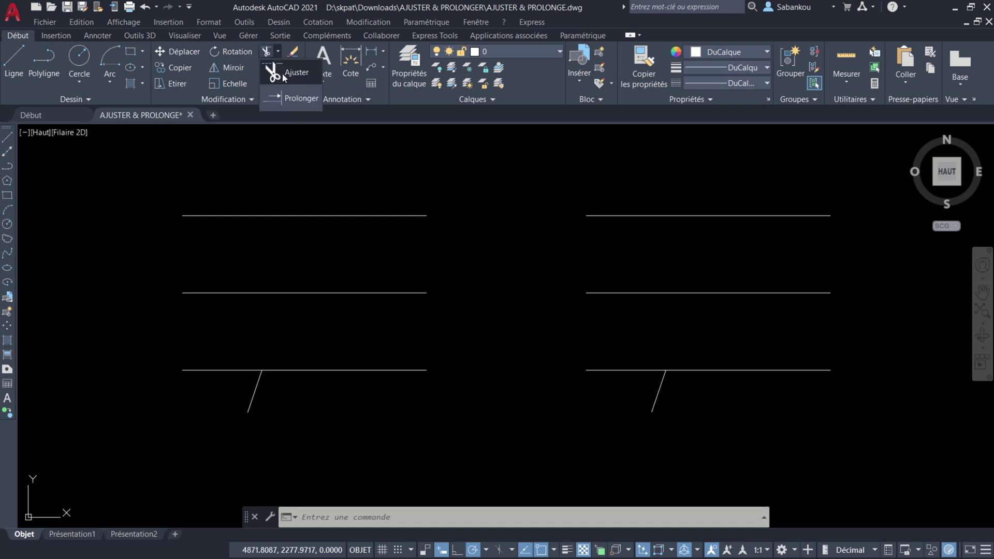
left_click(540, 117)
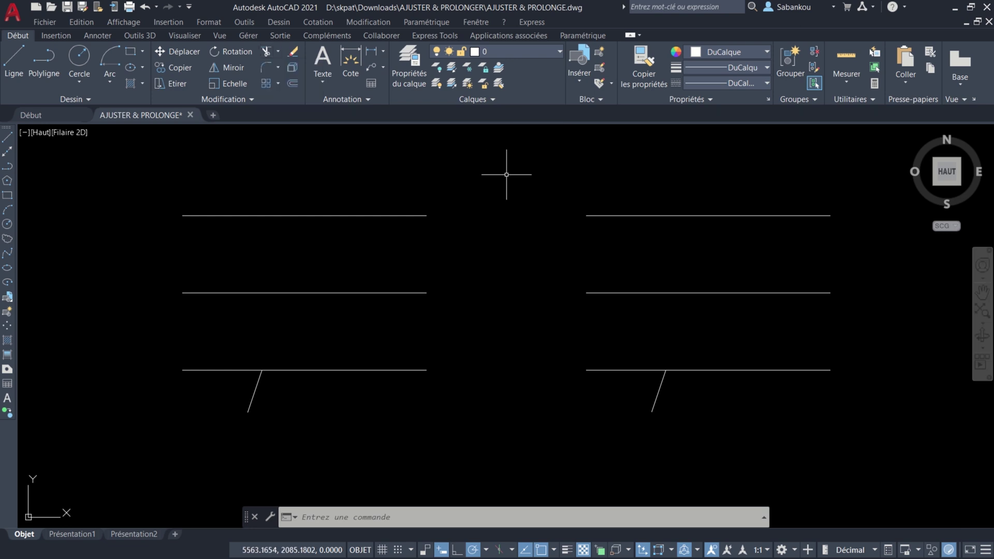
type("PR")
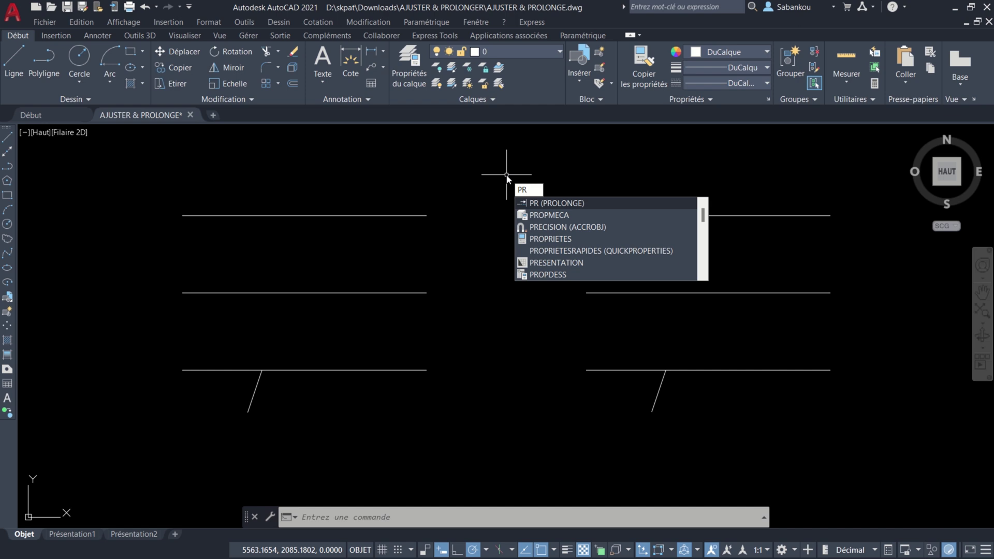
key("BackSpace")
key("BackSpace")
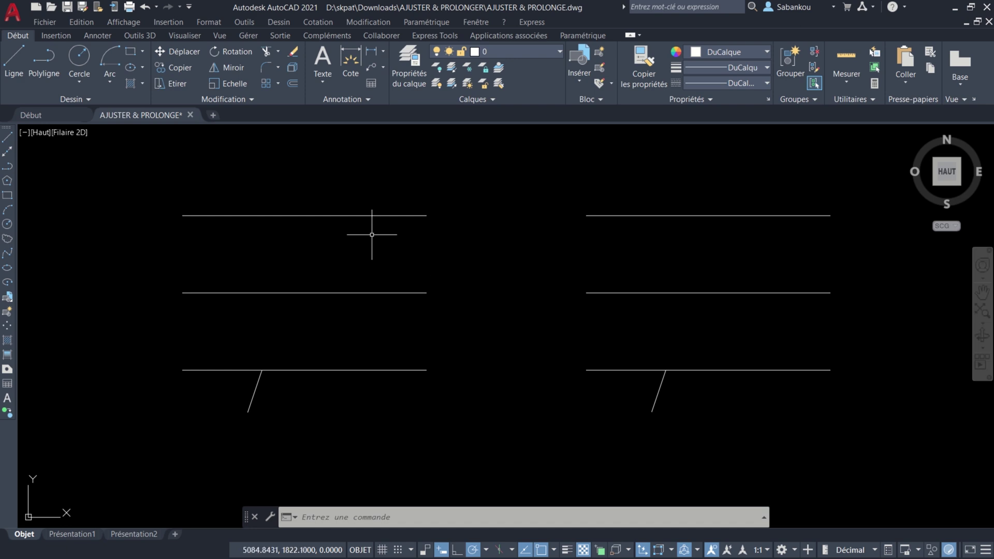
Extend the left slanted line past the middle horizontal up to the top horizontal.
left_click(278, 51)
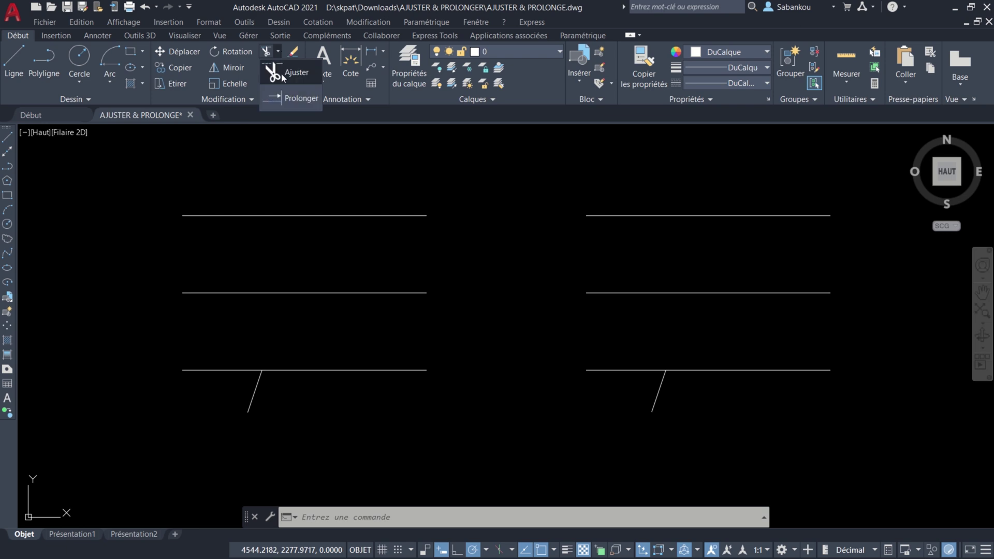
left_click(282, 98)
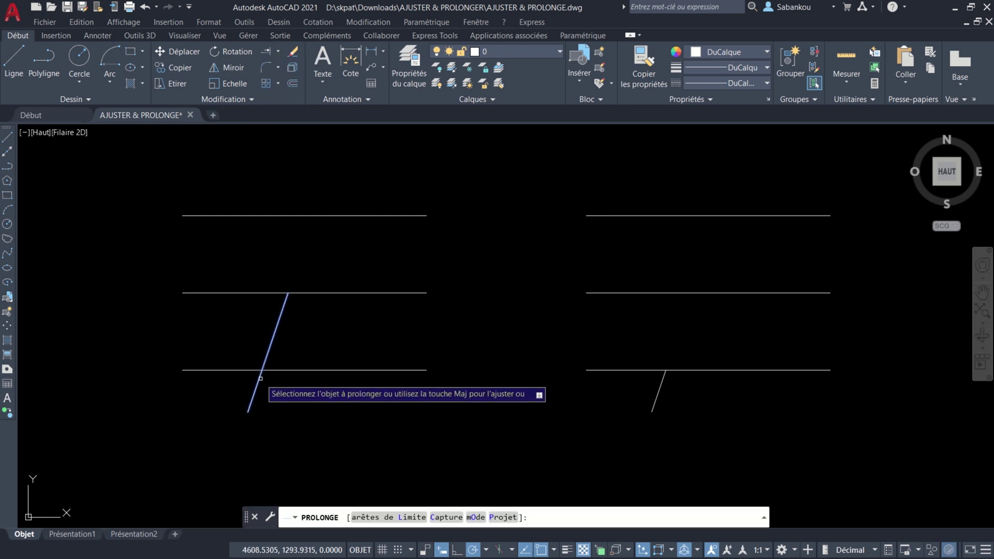
left_click(261, 378)
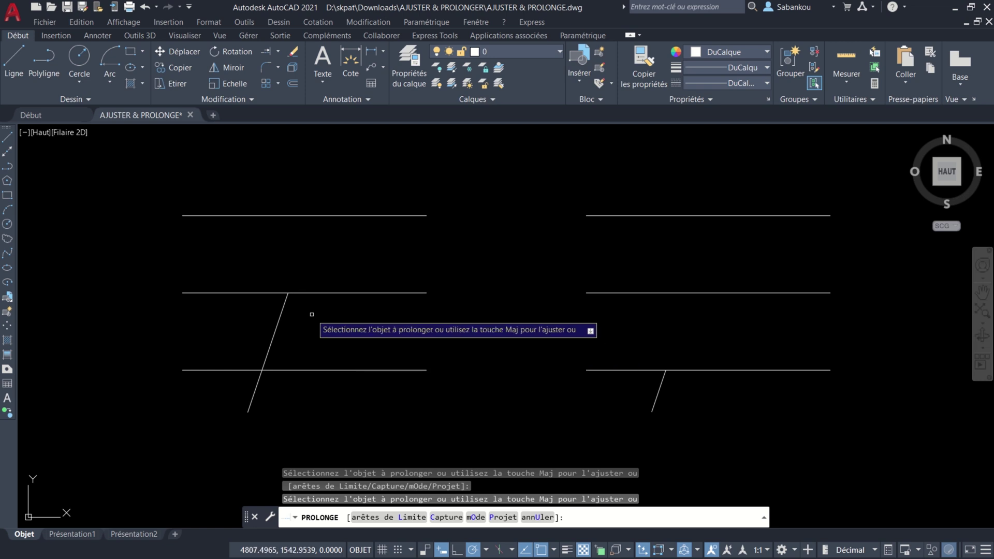
left_click(286, 303)
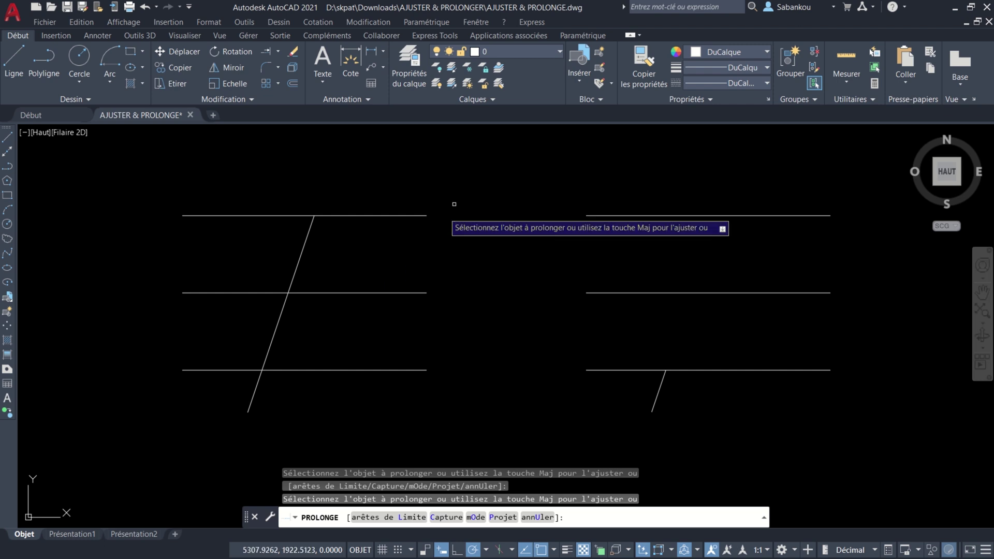
key("Return")
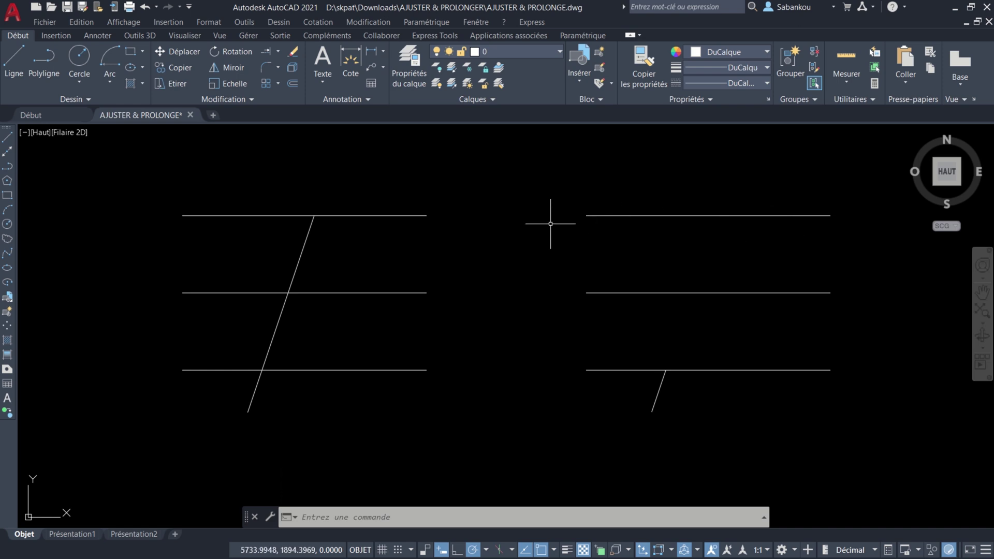
Extend the right slanted line to the top right horizontal, picked as the boundary edge.
type("PR")
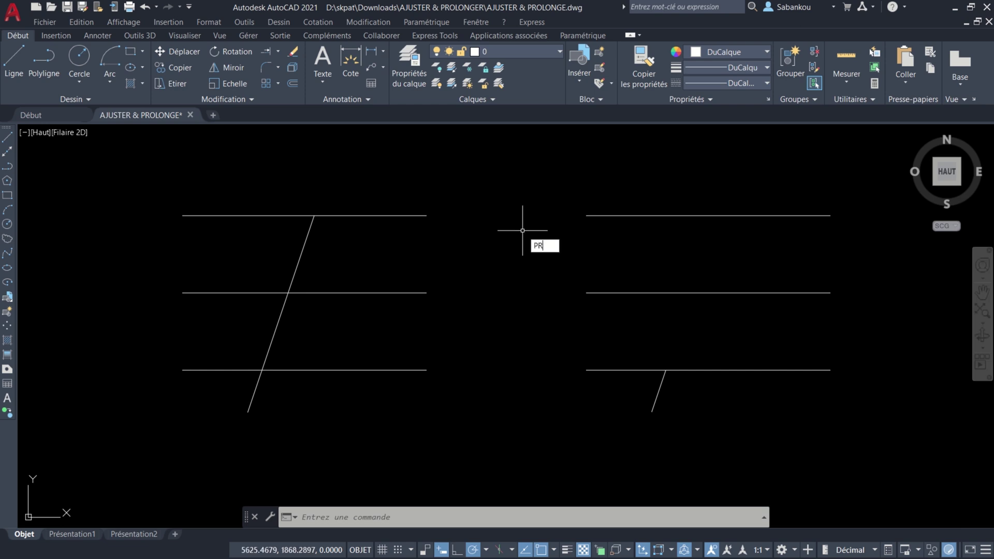
type("OL")
key("Return")
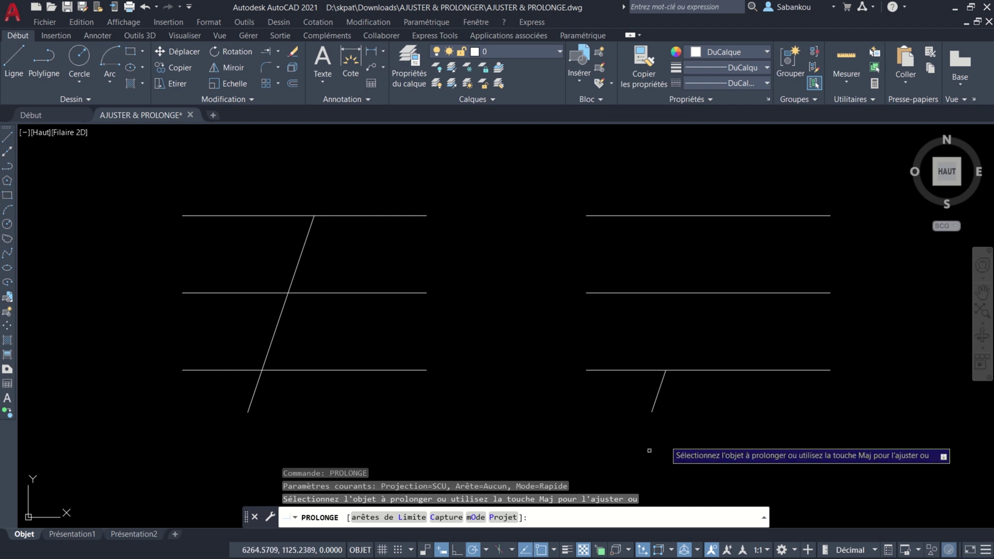
left_click(411, 517)
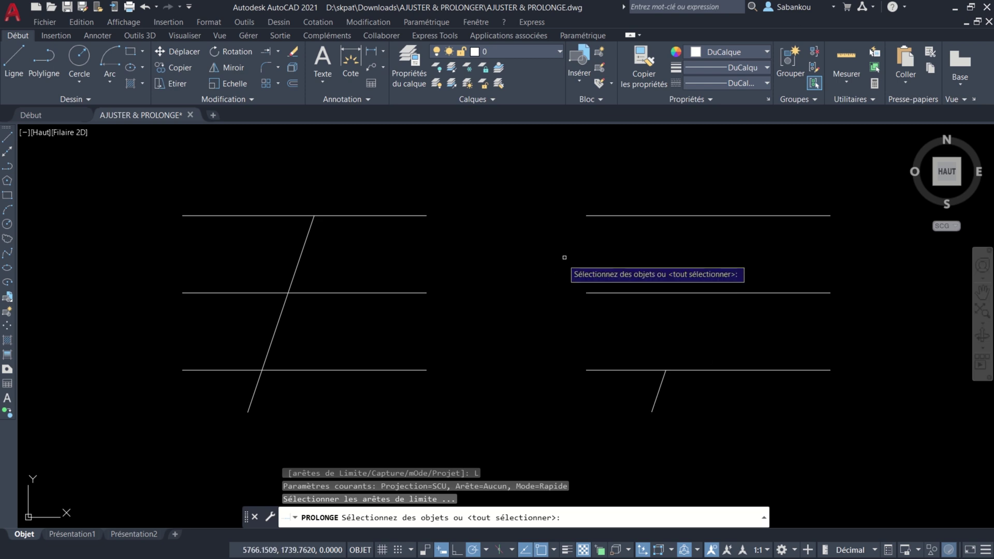
left_click(782, 216)
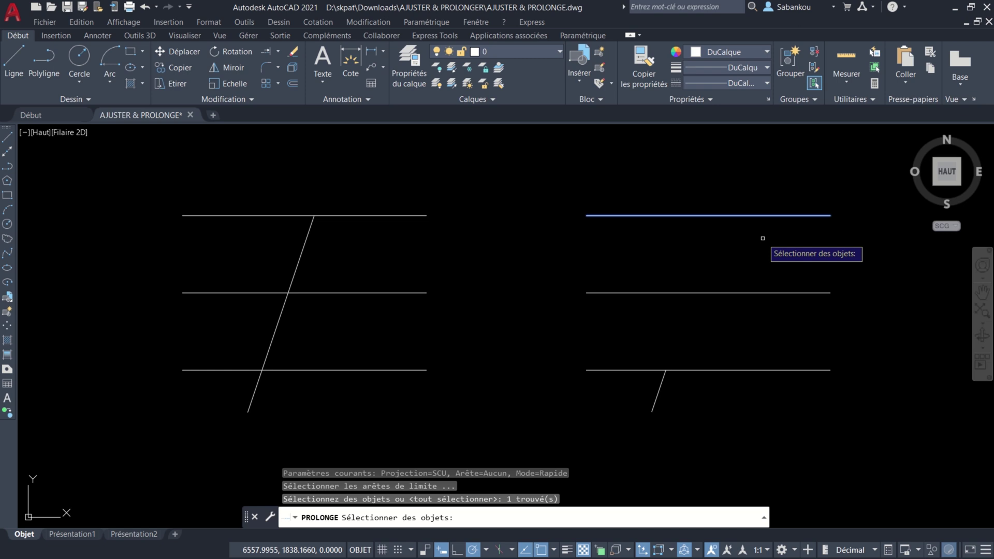
key("Return")
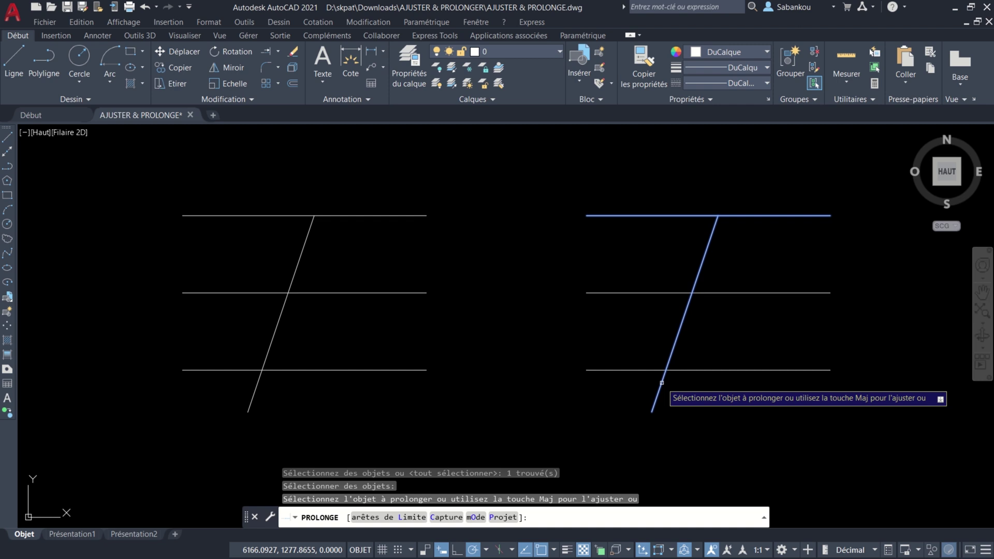
left_click(661, 383)
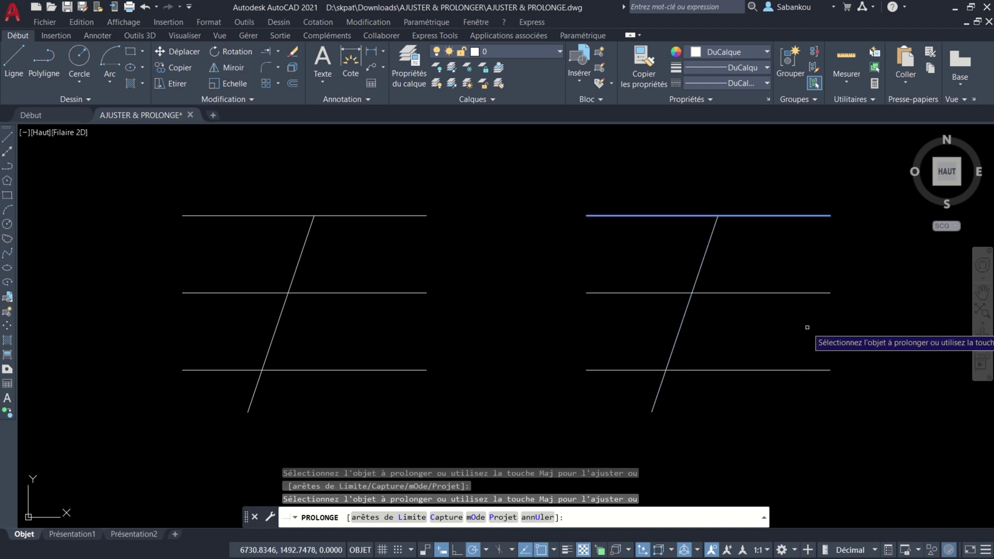
key("Return")
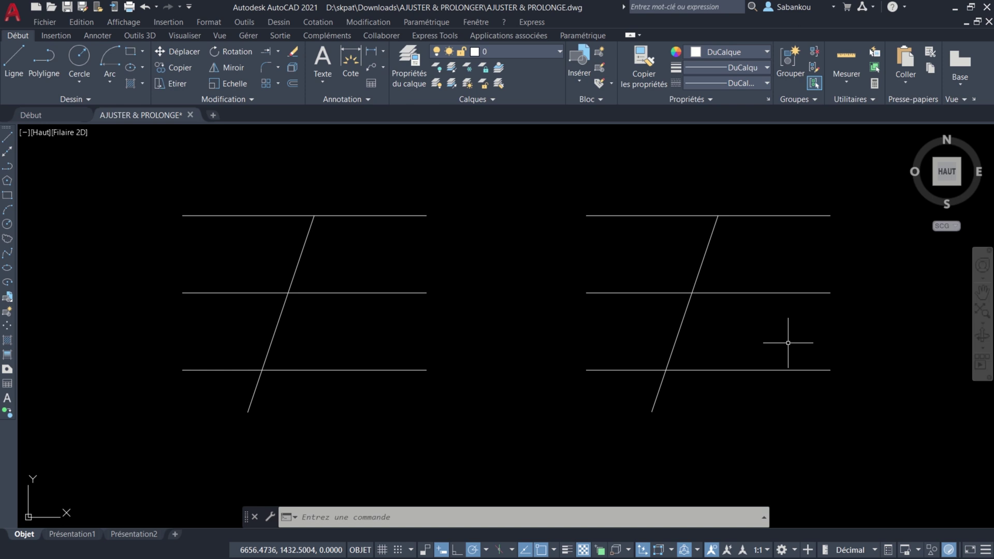
Draw two vertical lines, one left of the left set and one between the two sets.
left_click(14, 64)
left_click(144, 427)
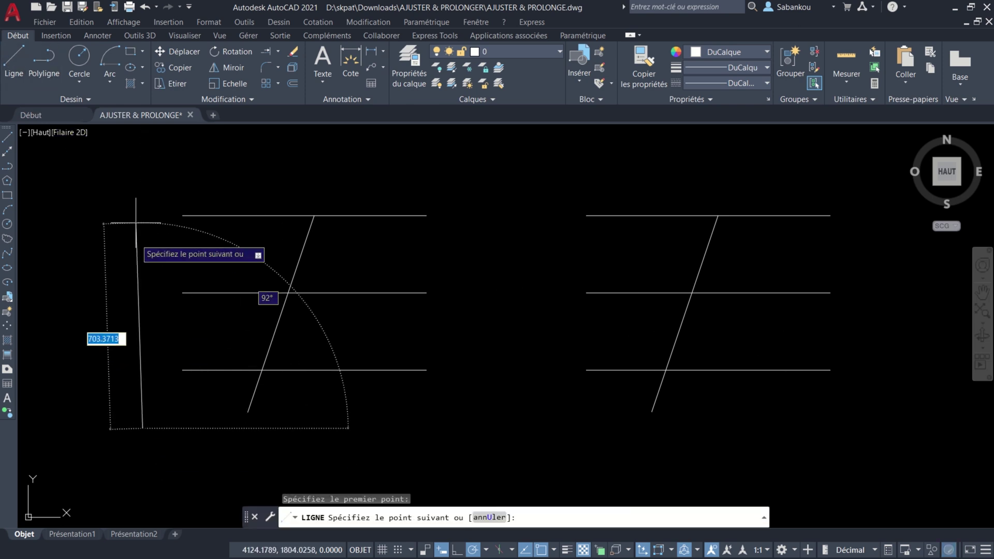
left_click(142, 177)
key("Return")
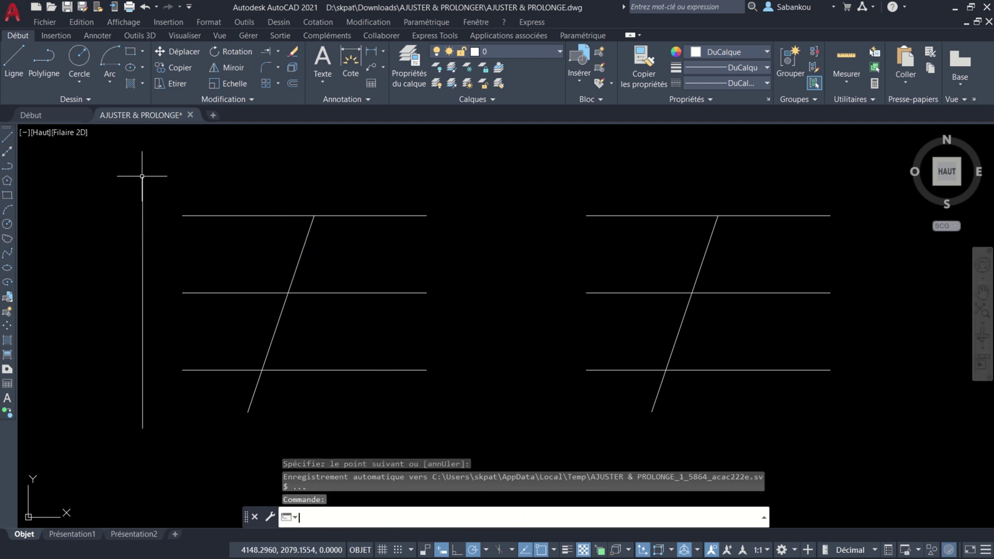
key("Return")
left_click(473, 433)
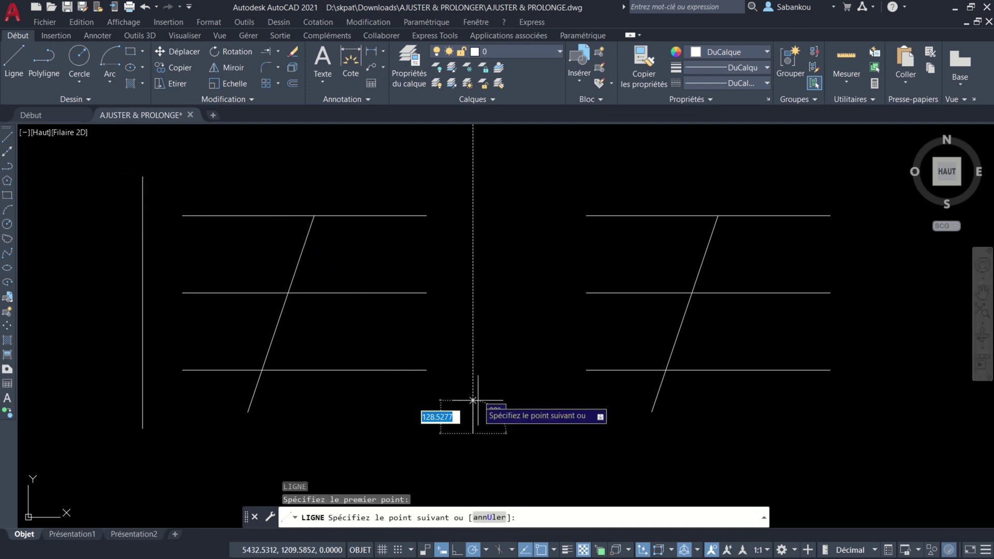
left_click(472, 163)
key("Return")
type("pr")
key("Return")
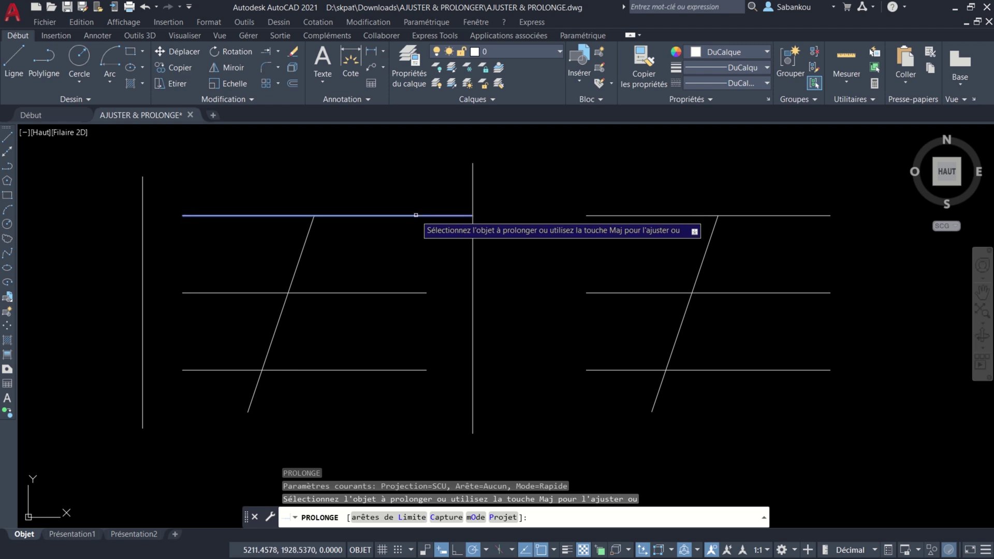
Extend the left set's top horizontal at both ends to meet the right and left vertical lines.
left_click(415, 215)
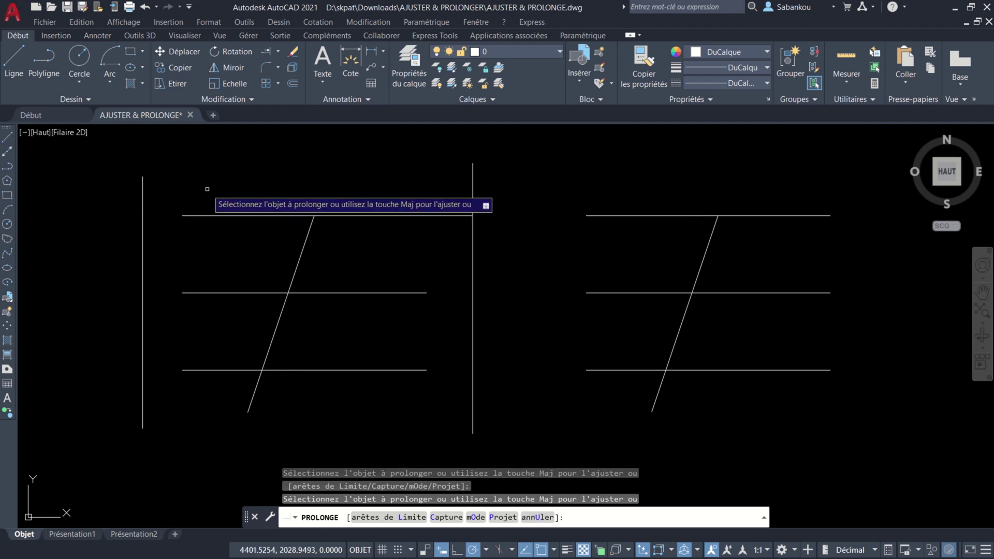
left_click(200, 214)
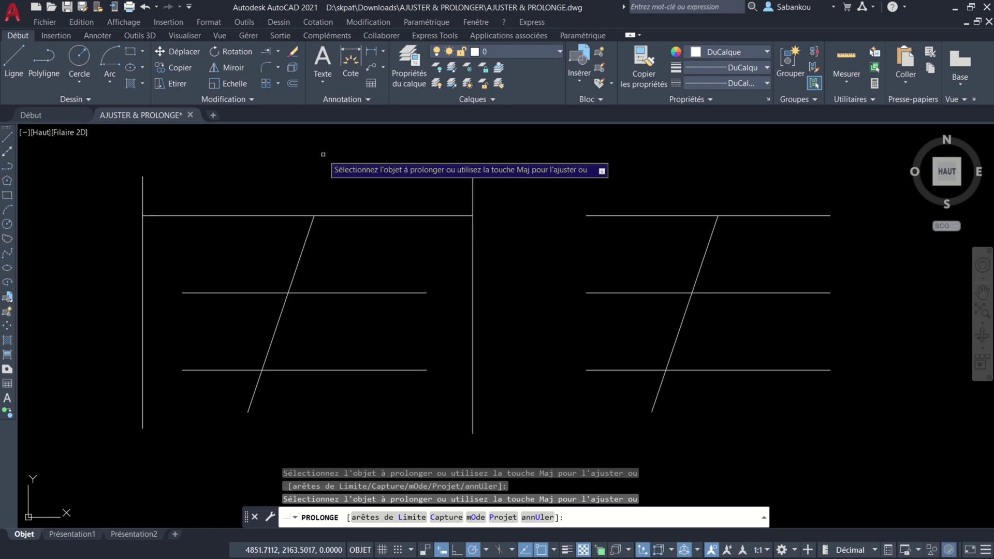
key("Return")
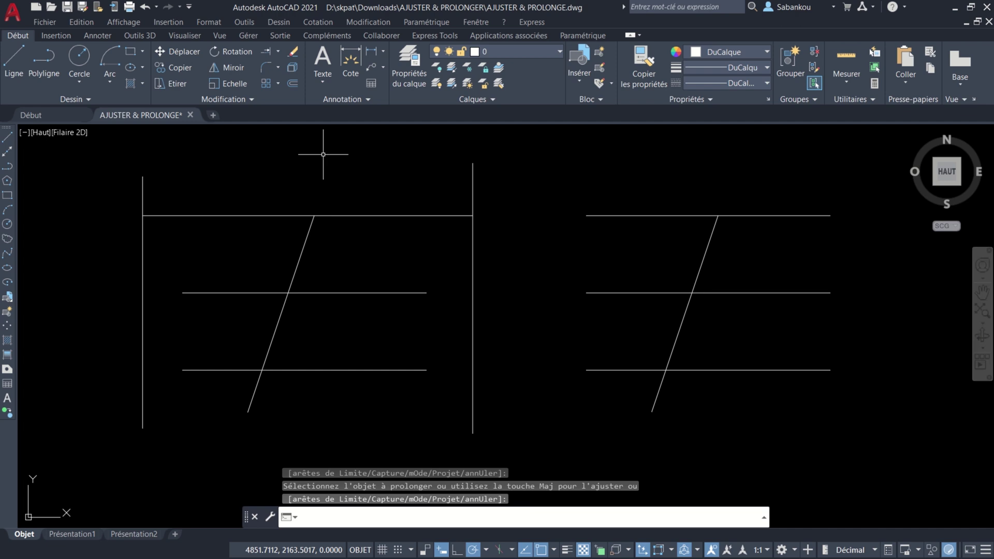
Draw a vertical line through all three left horizontals, just right of the slanted line.
type("l")
key("Return")
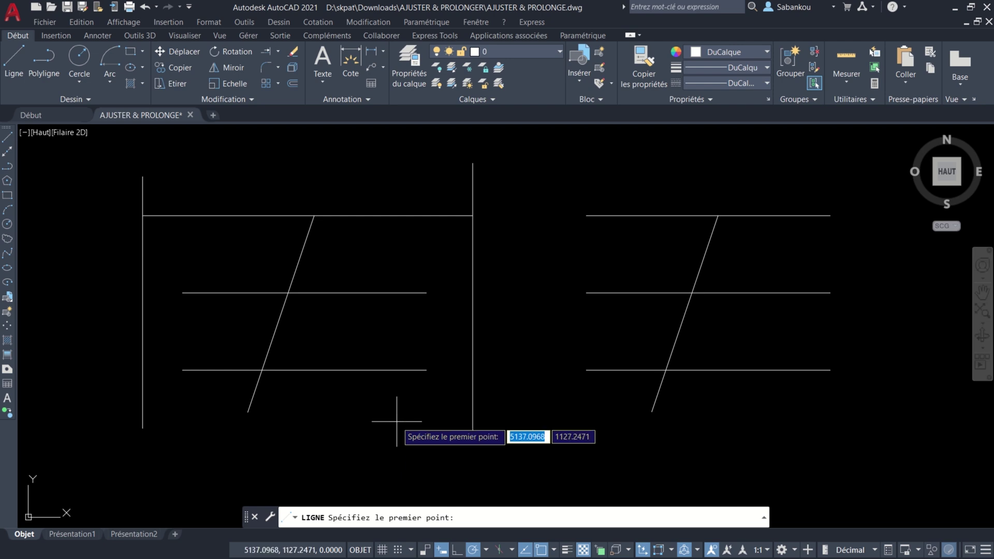
left_click(377, 422)
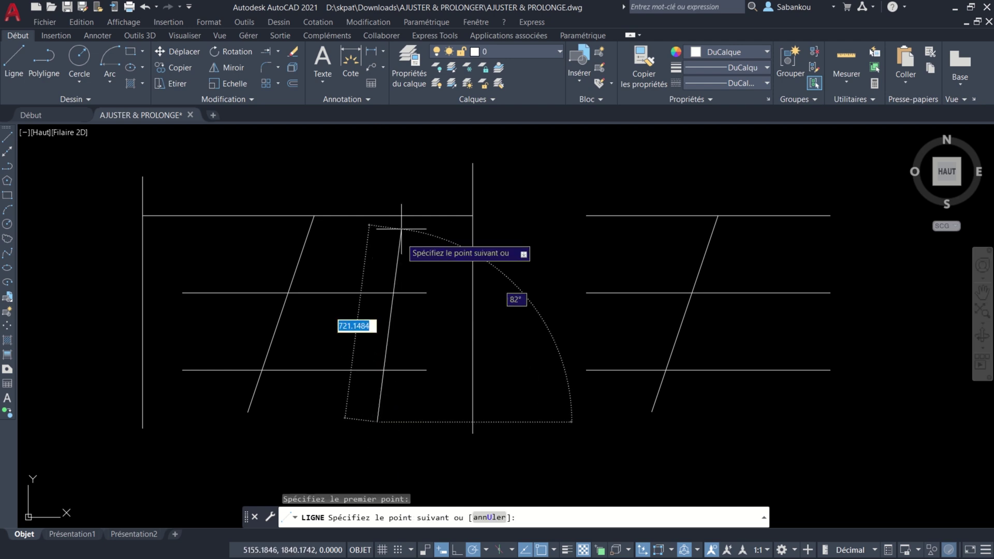
left_click(376, 172)
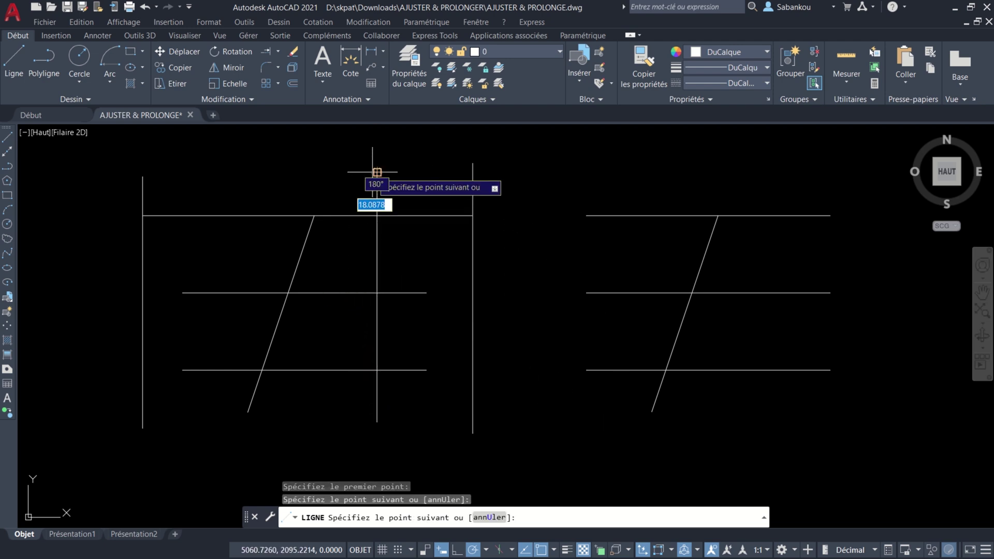
key("Return")
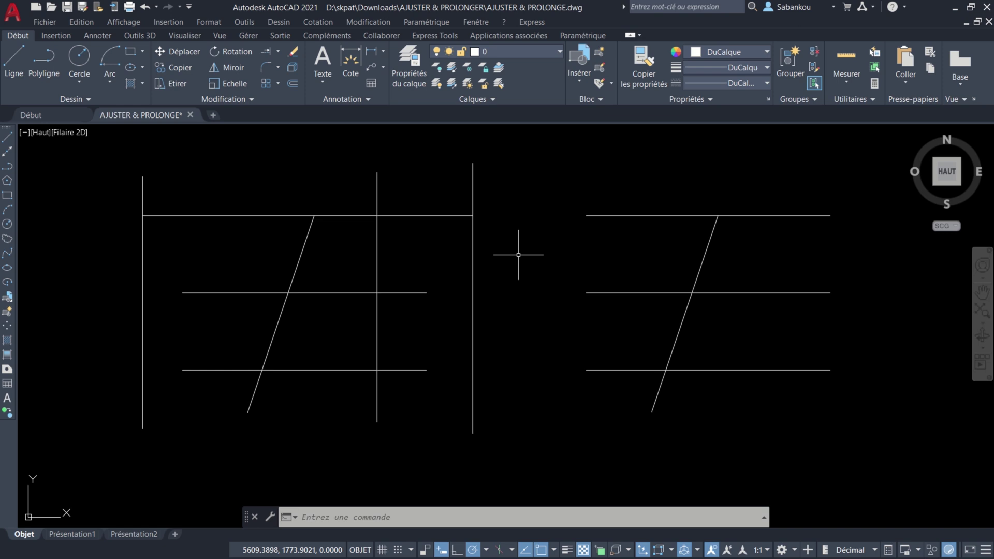
Start the AJUSTER (Trim) command with the AJ alias.
type("AJ")
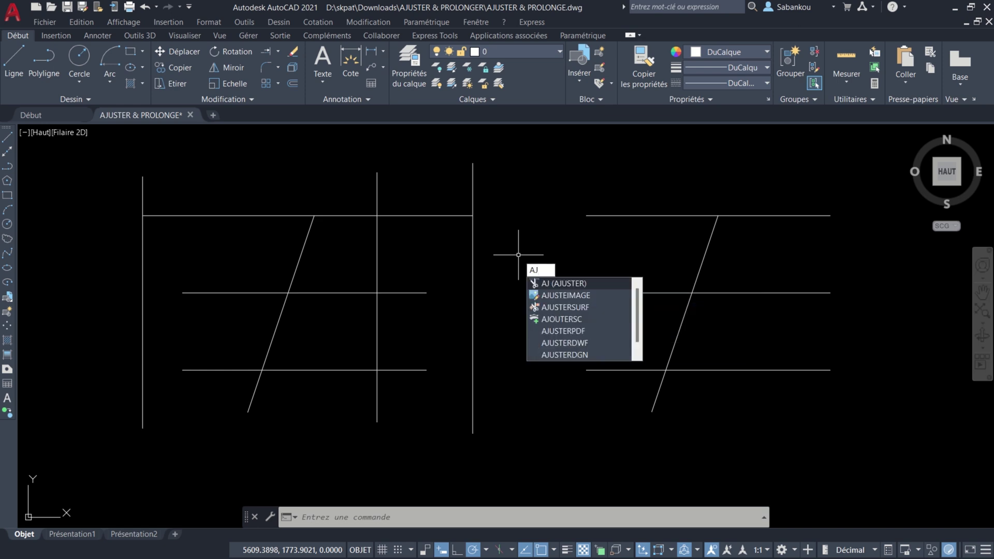
key("Return")
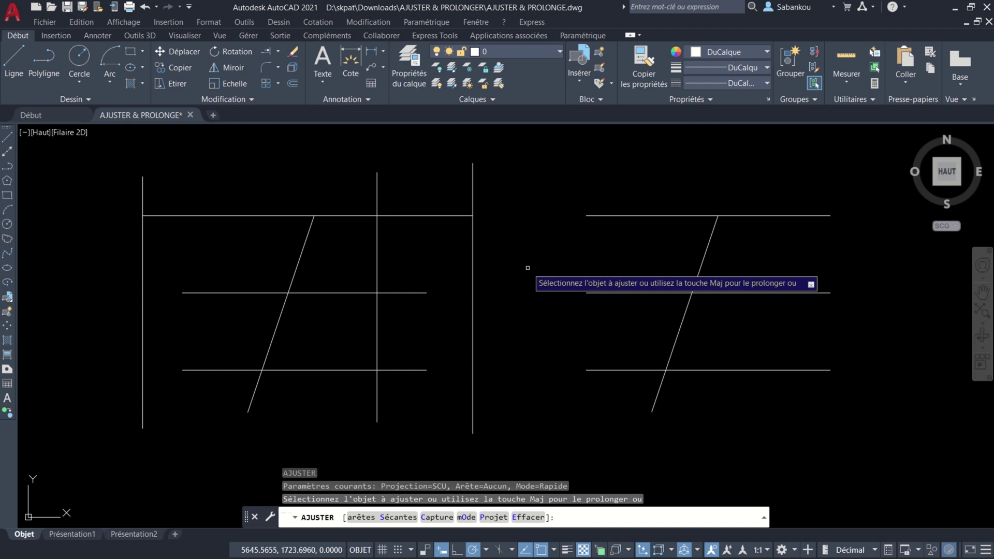